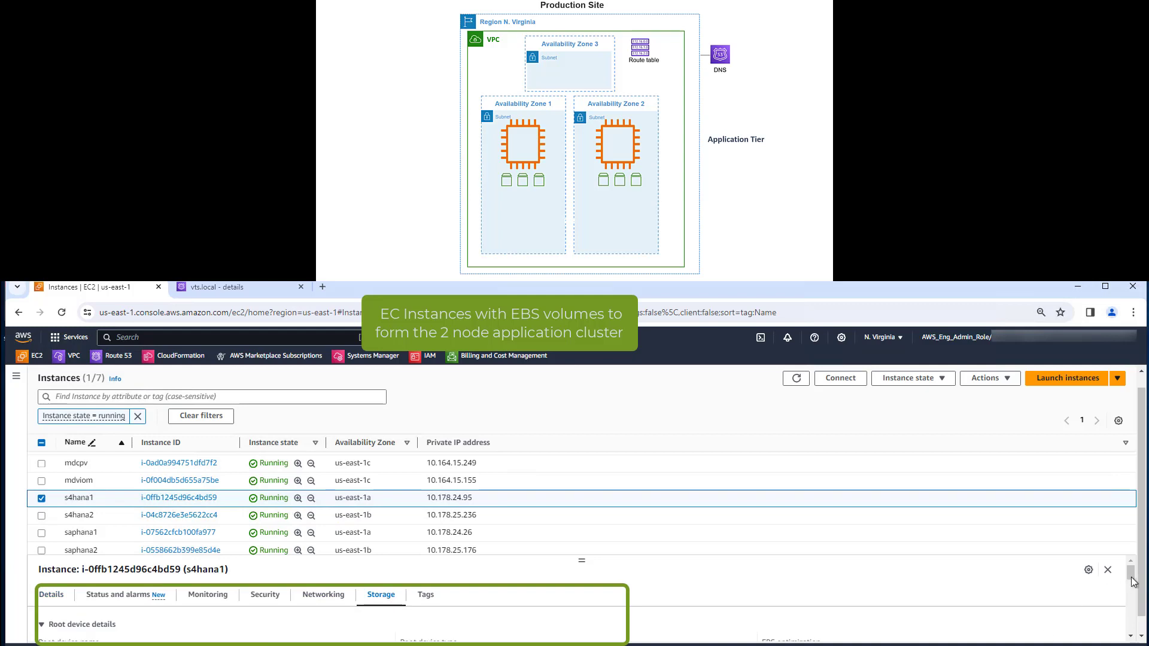
Switch the selection from s4hana1 to the s4hana2 instance and view its attached EBS volumes
click(38, 501)
click(42, 515)
scroll(1138, 612, down, 5)
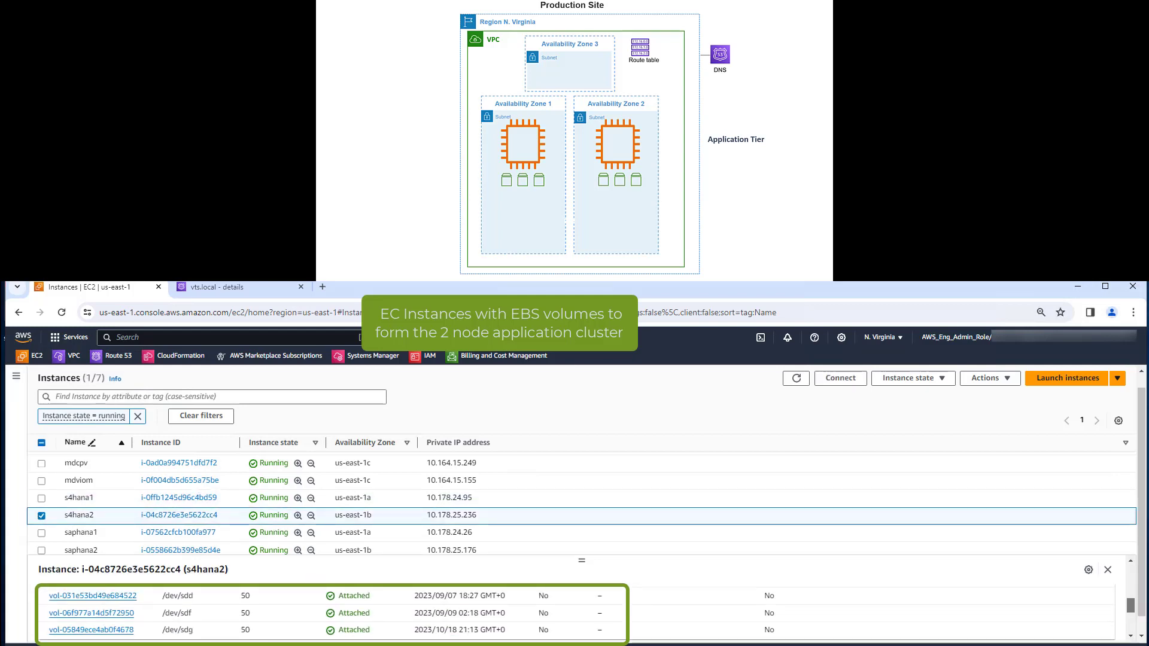
Select only the saphana1 instance and view the EBS volumes in its storage details
click(43, 516)
click(41, 533)
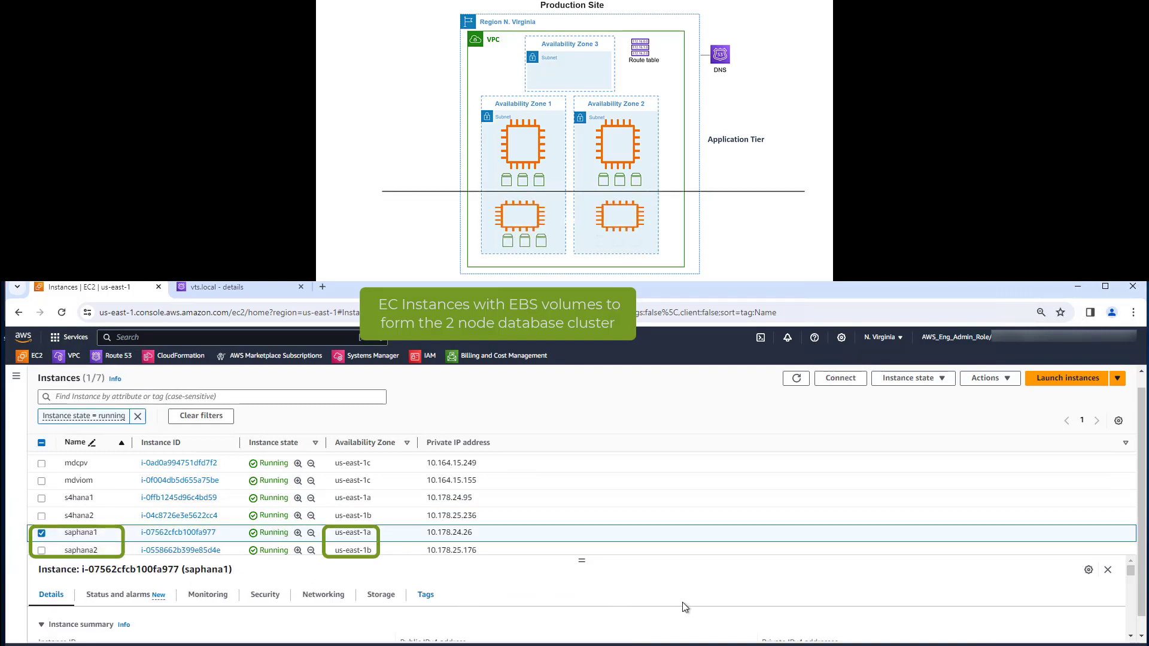
click(381, 596)
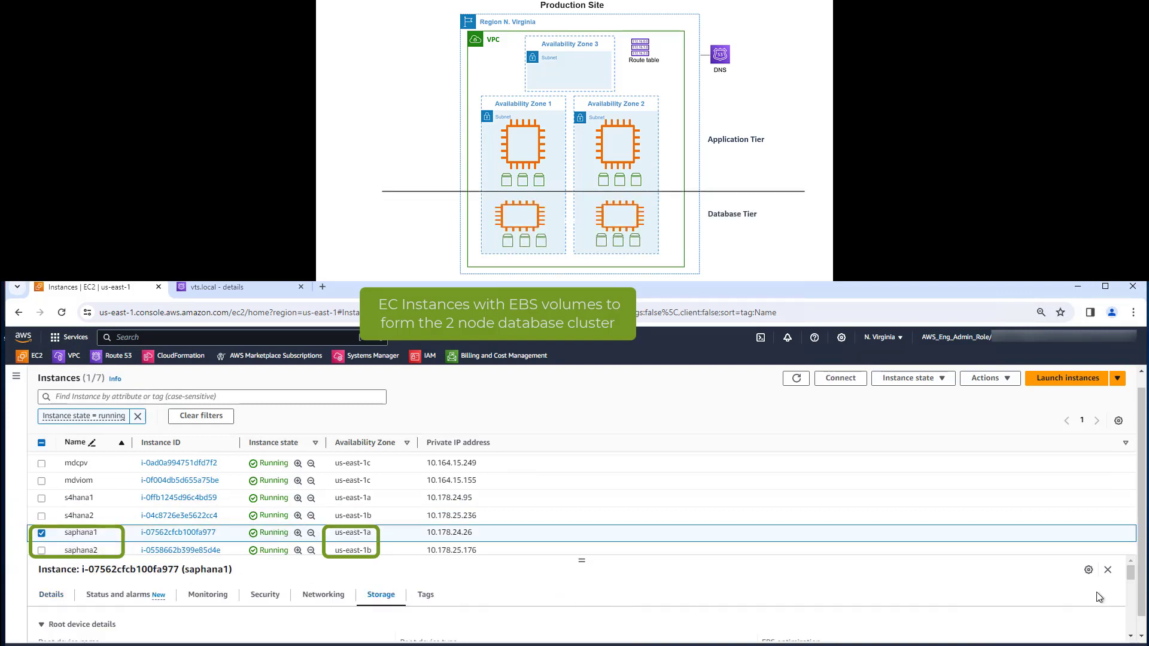
drag(1132, 578, 1134, 601)
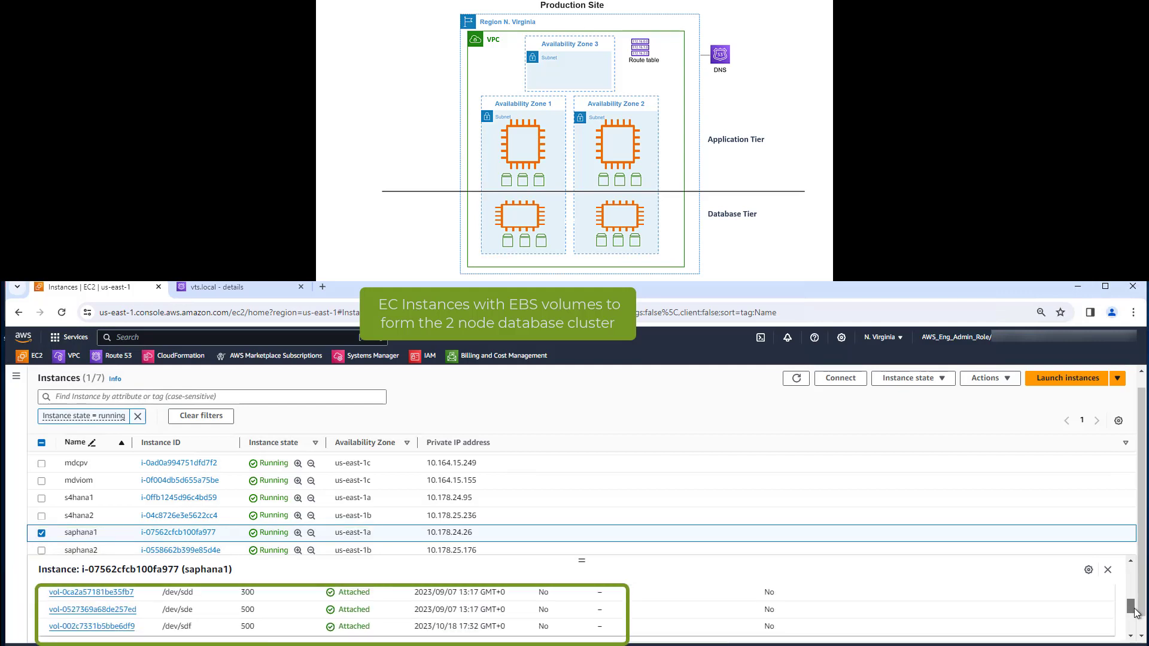
View the attached EBS volumes of the saphana2 instance instead, and clear the instance selection when done
click(41, 533)
click(41, 550)
click(373, 596)
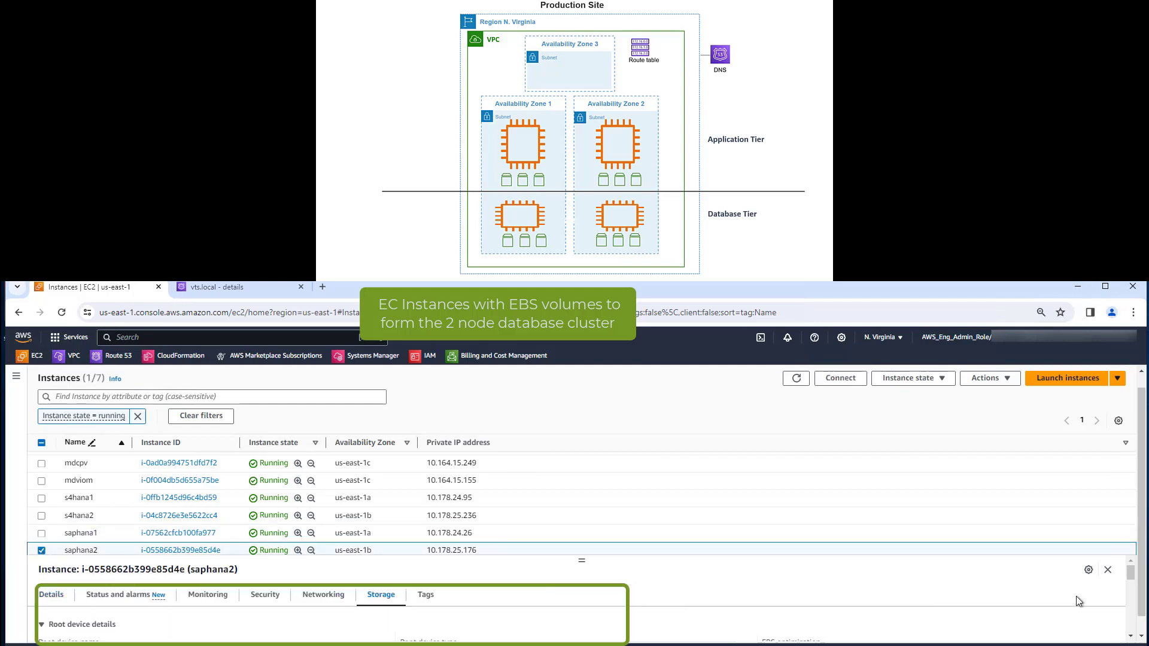
drag(1132, 578, 1139, 612)
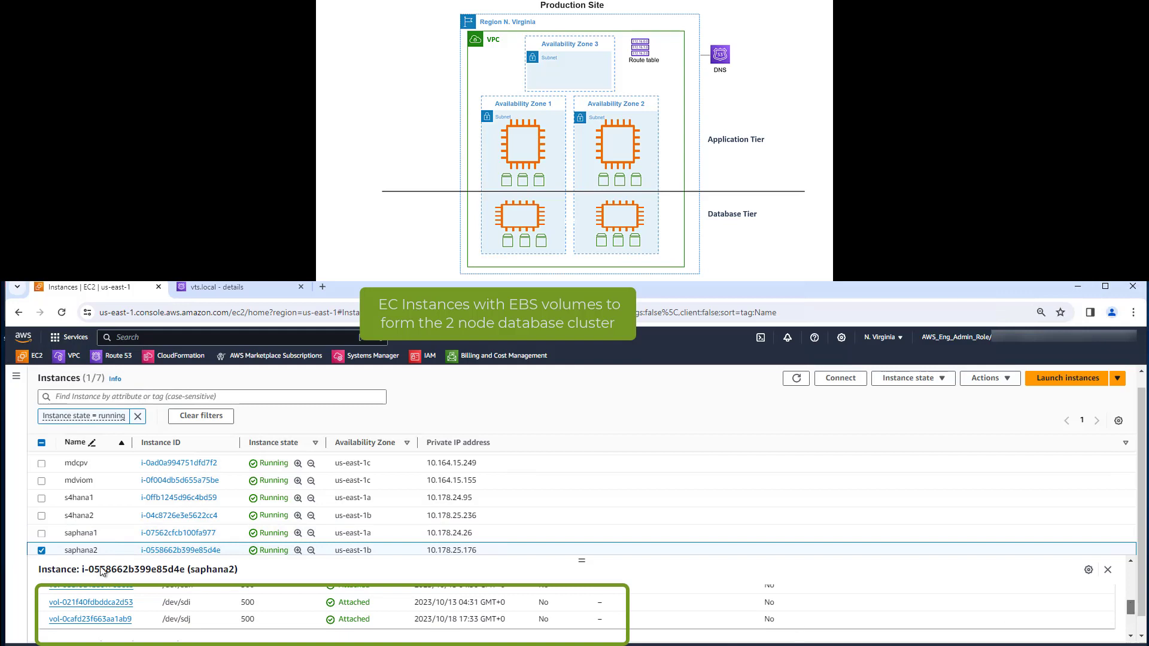
click(41, 550)
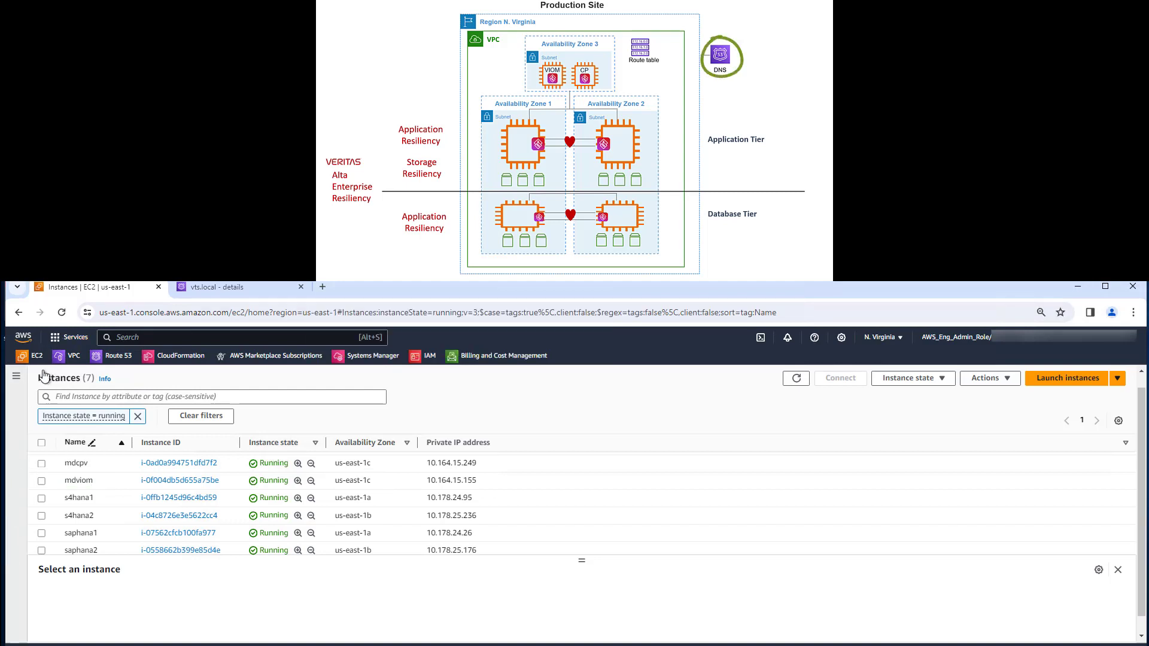
Review the filtered DNS records of the vts.local hosted zone in Route 53
click(213, 290)
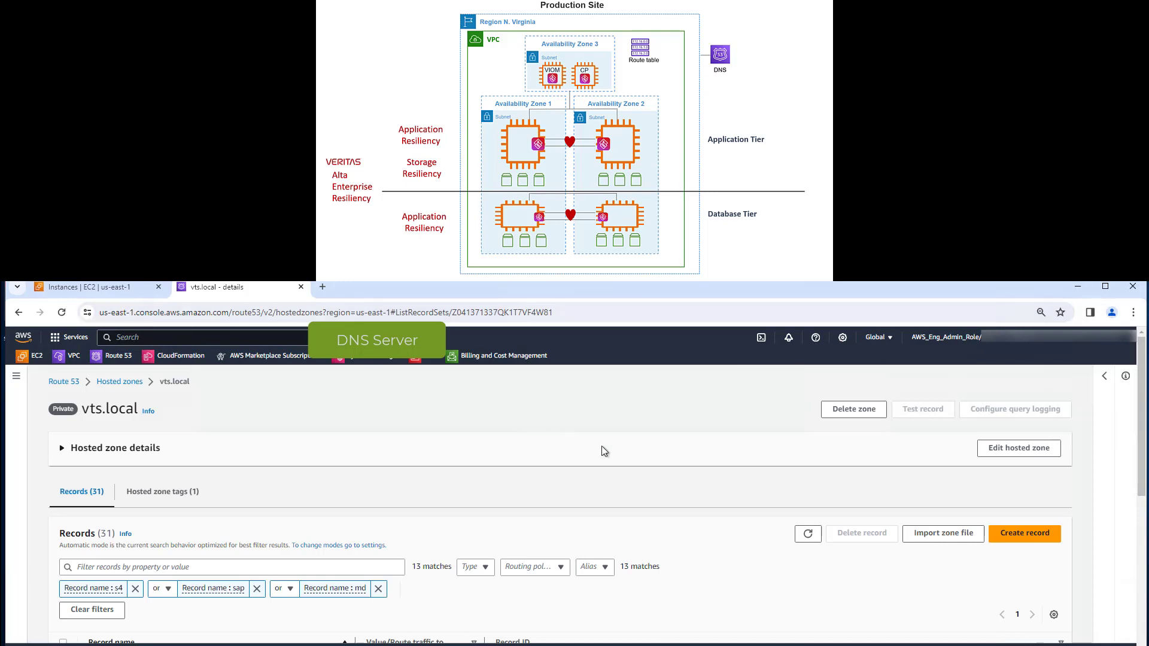
scroll(601, 446, down, 1)
scroll(602, 451, down, 2)
scroll(601, 451, down, 1)
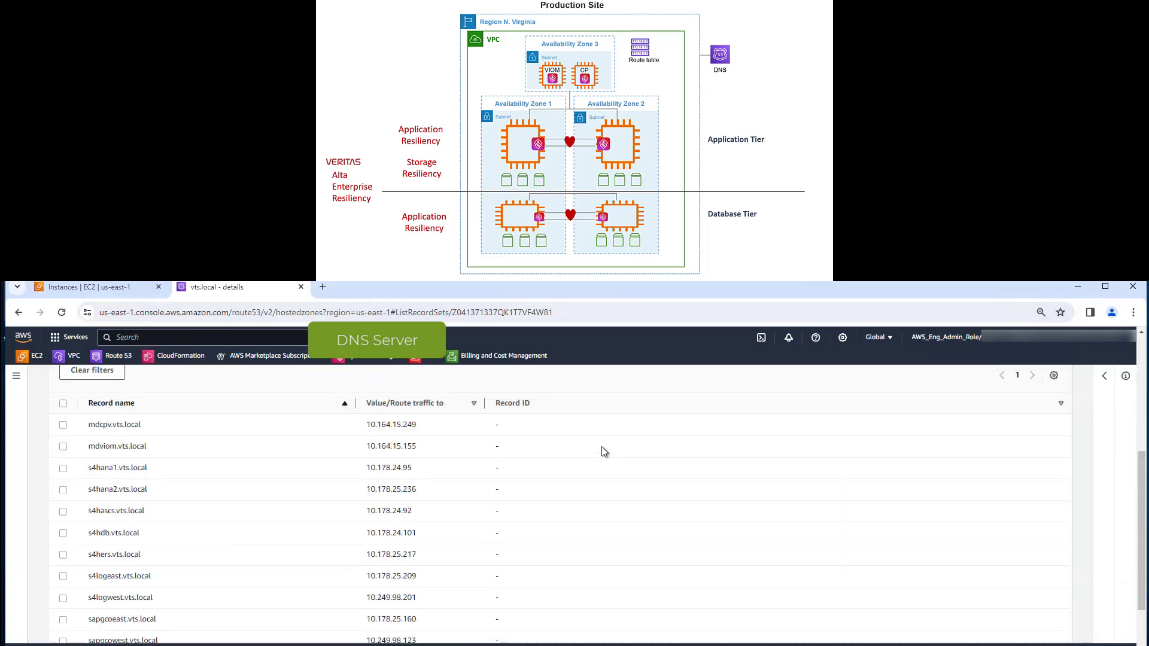
scroll(601, 451, down, 1)
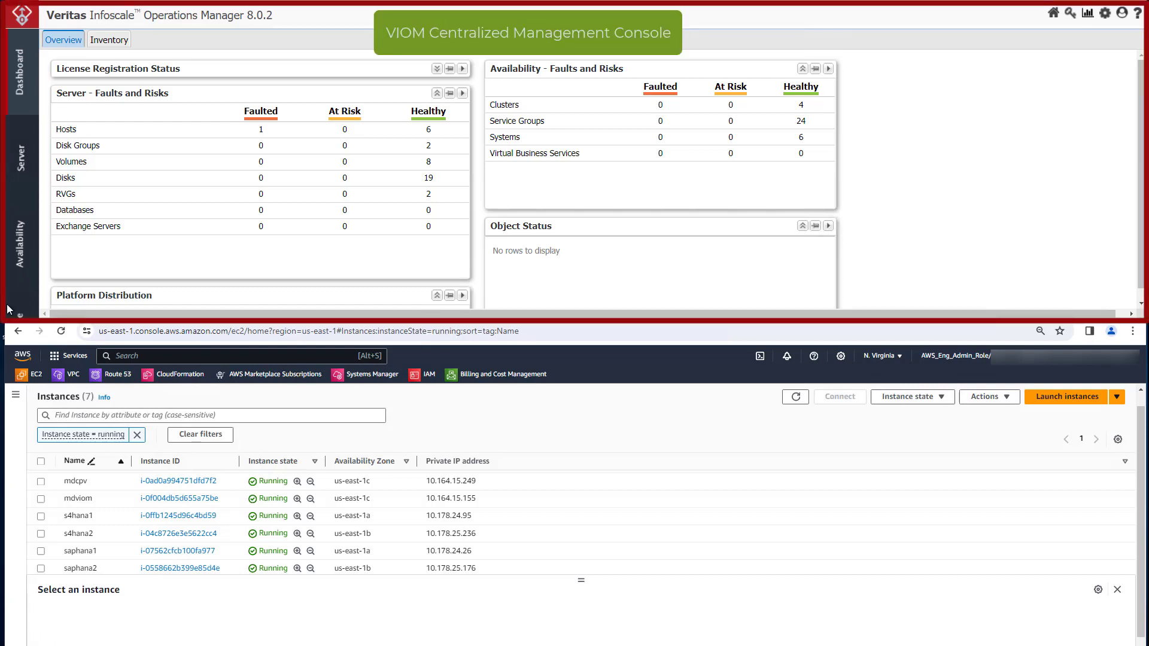
In Veritas InfoScale Operations Manager, show the disk groups of server s4hana1 in the ISSAPEast organization
click(29, 166)
click(57, 70)
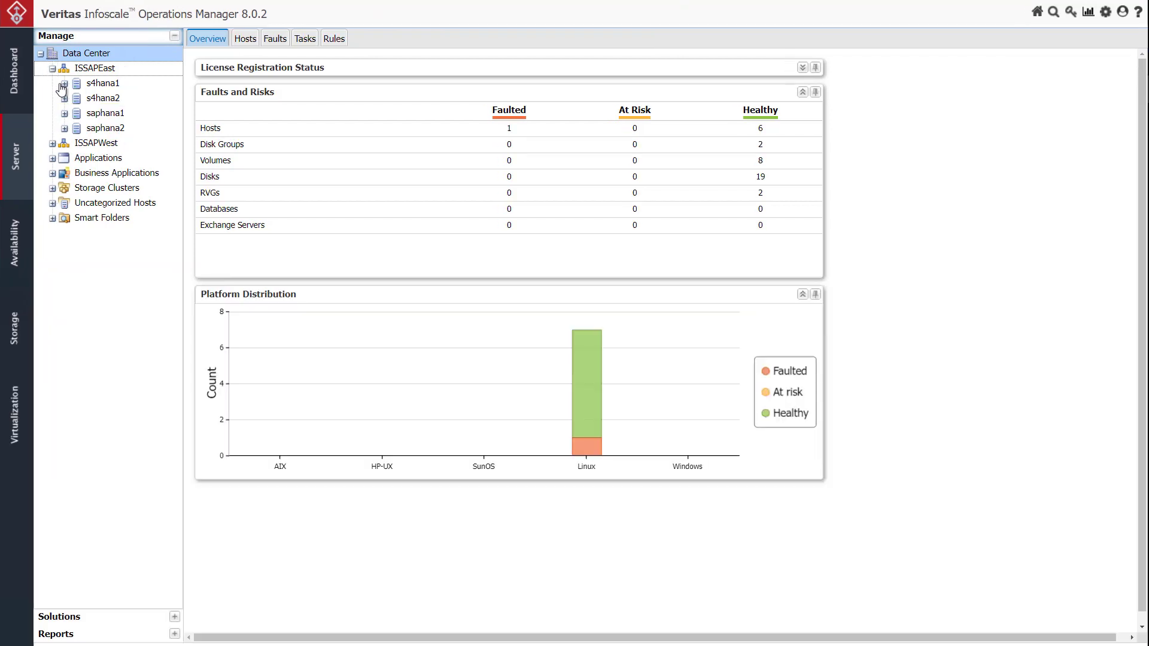
click(64, 83)
click(76, 98)
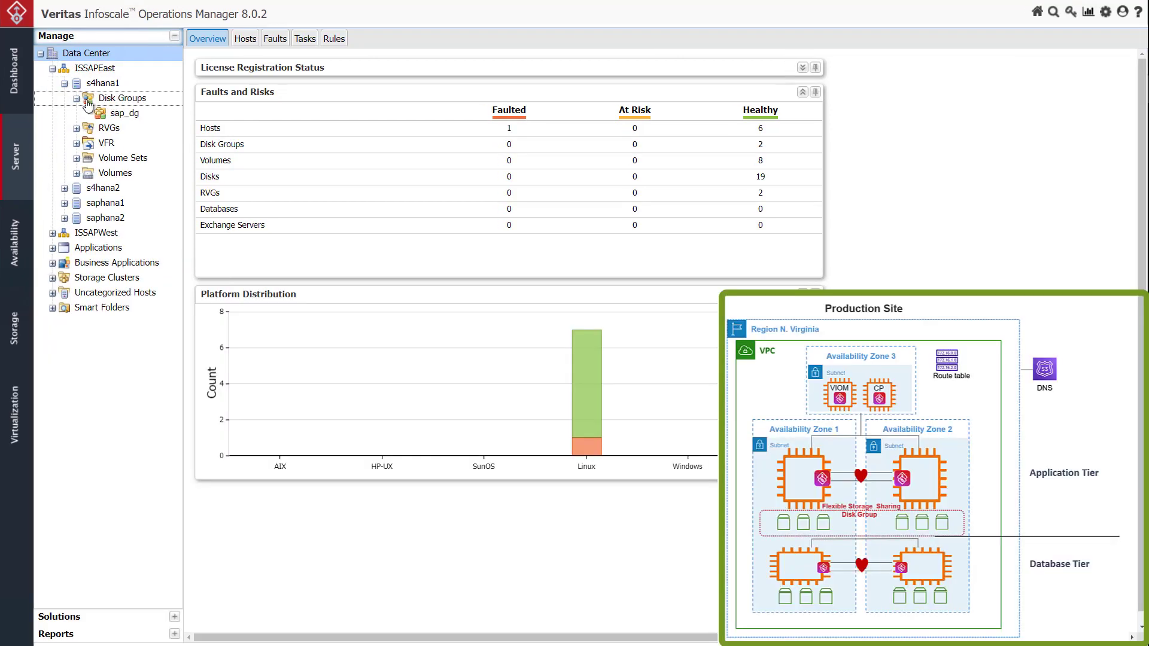
click(88, 101)
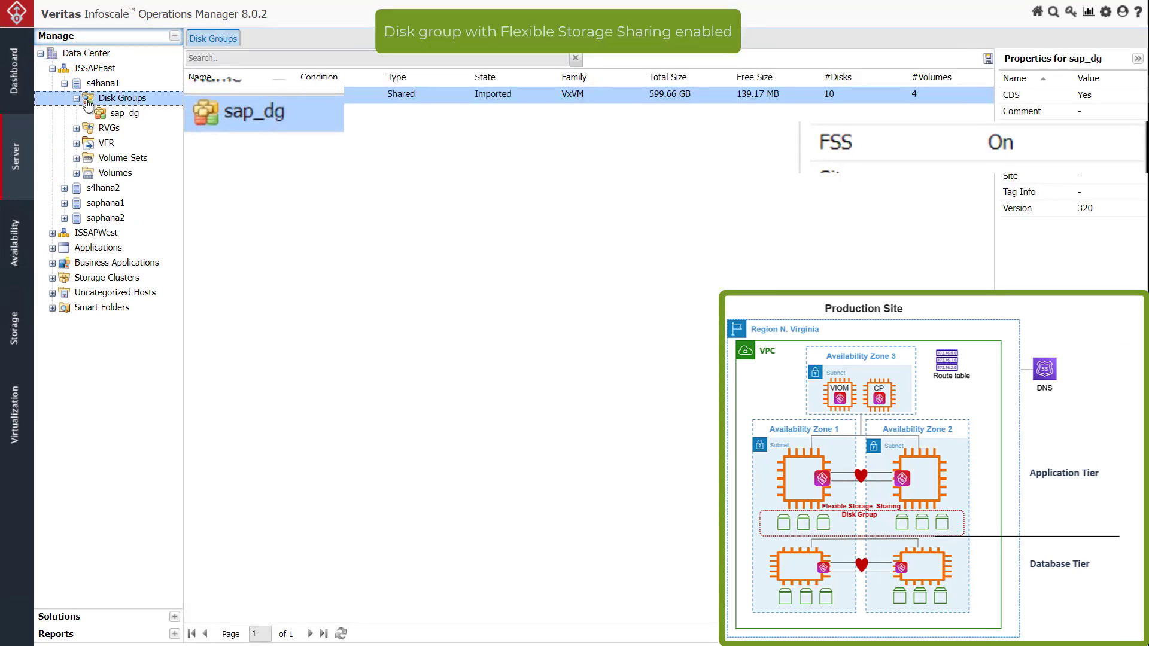
Review the disks and volumes of the sap_dg disk group, plus the volumes on server s4hana2
click(100, 113)
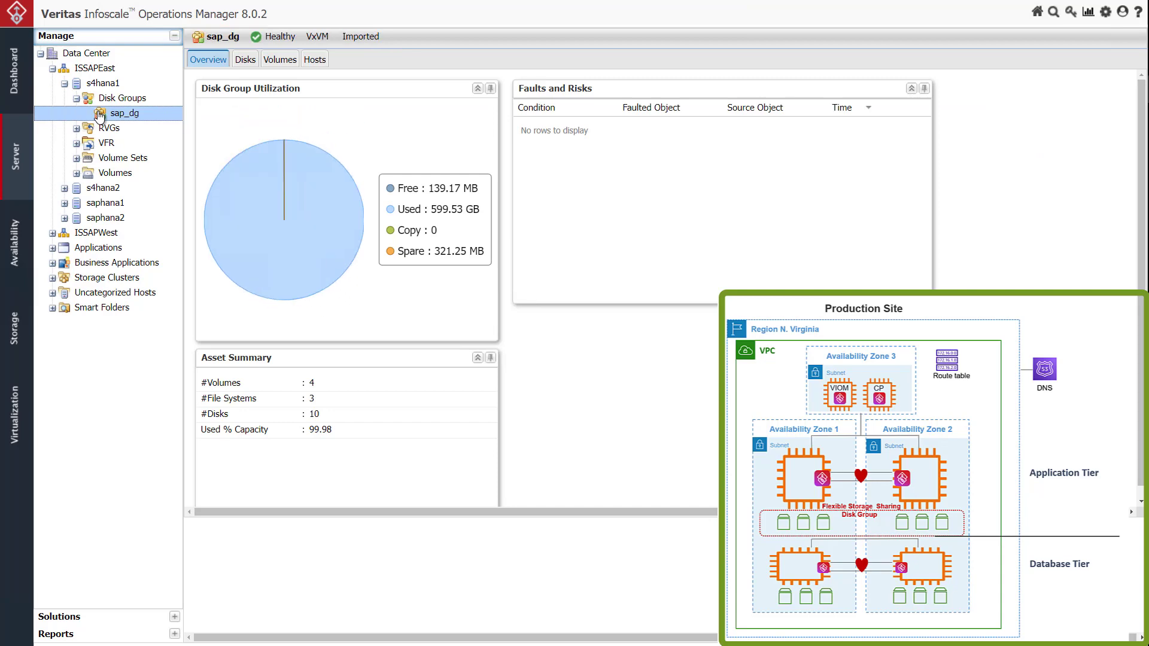
click(244, 62)
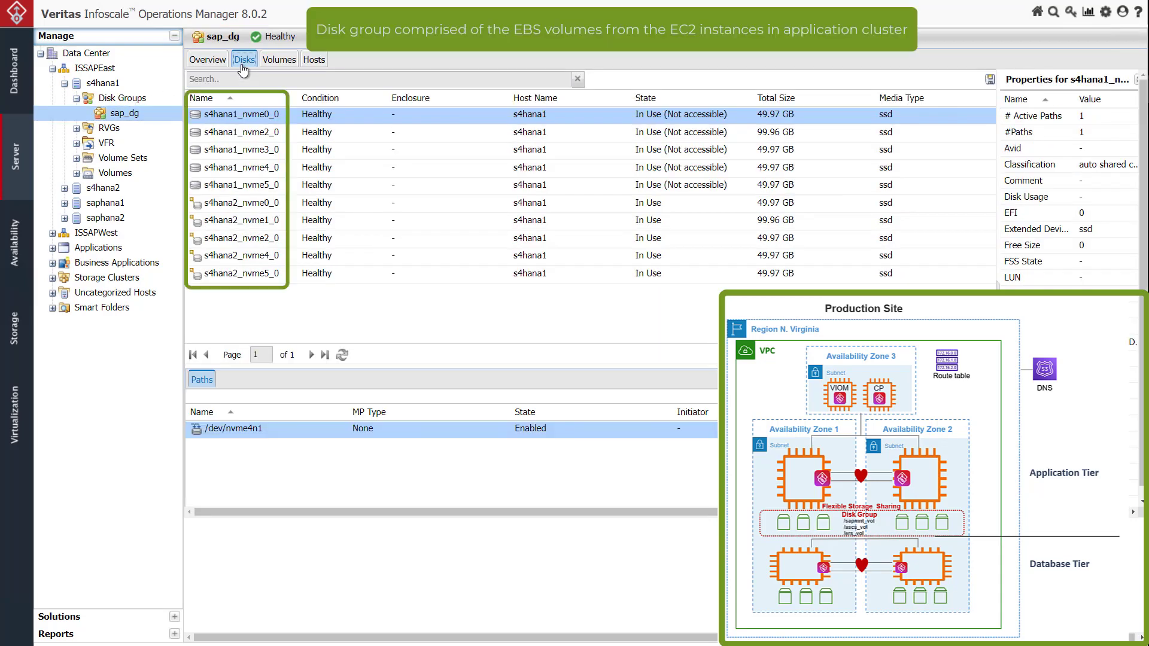
click(275, 62)
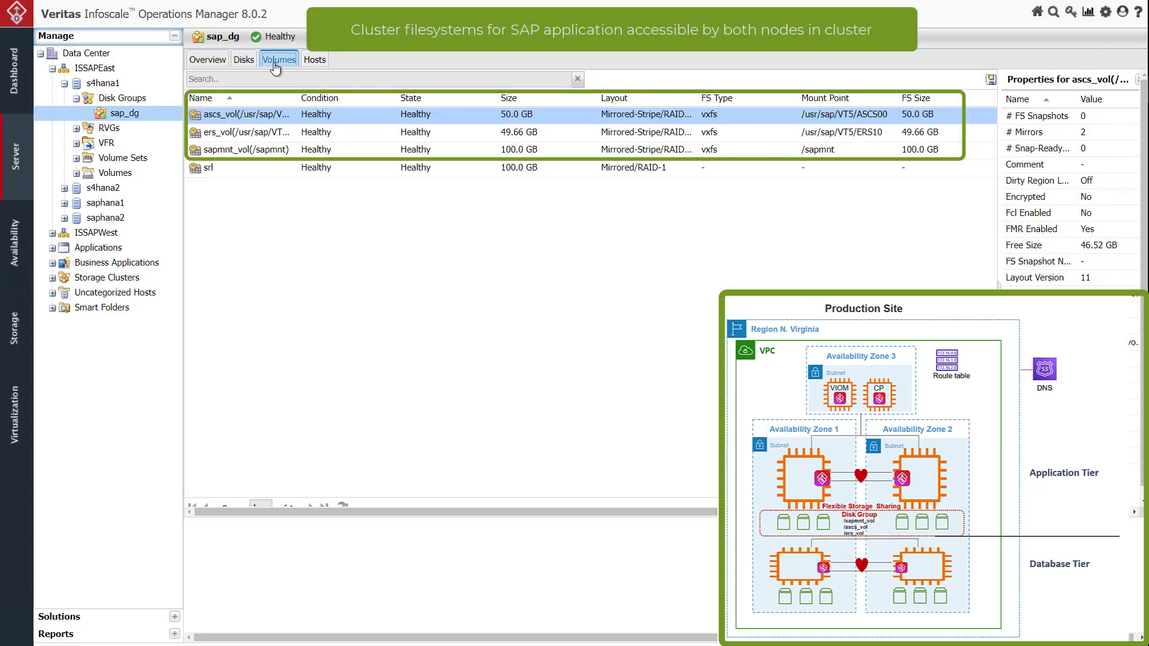
click(64, 188)
click(104, 265)
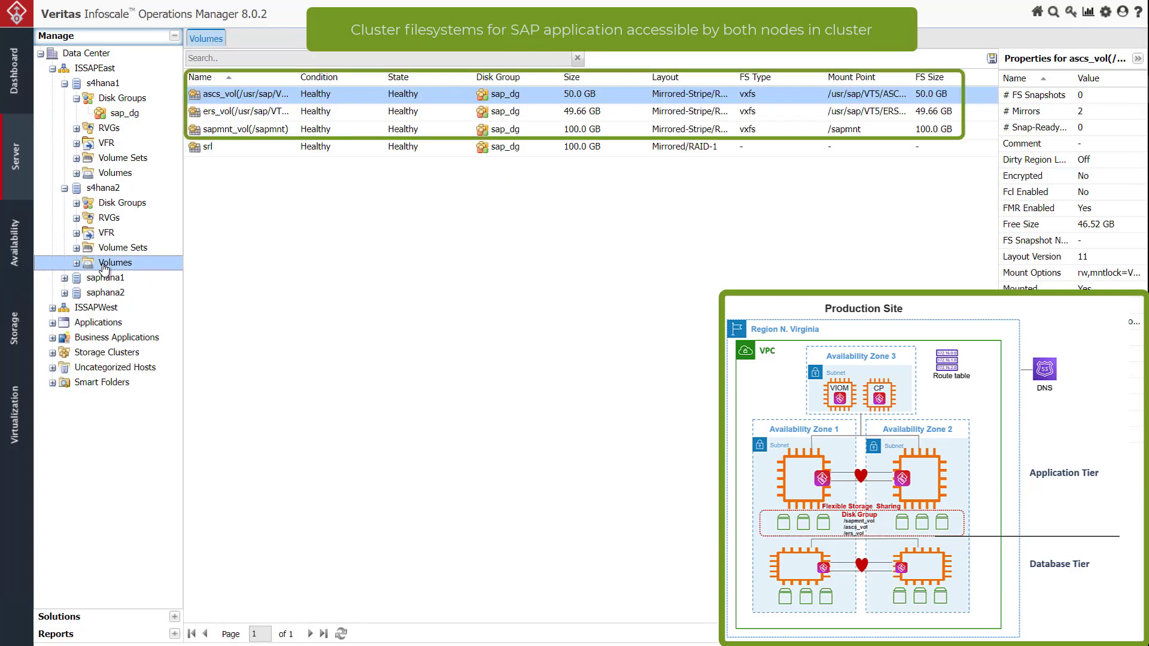
In the Availability perspective, expand ISSAPEast to show the systems of the hanaclustereast and s4hanaclustereast clusters
click(21, 259)
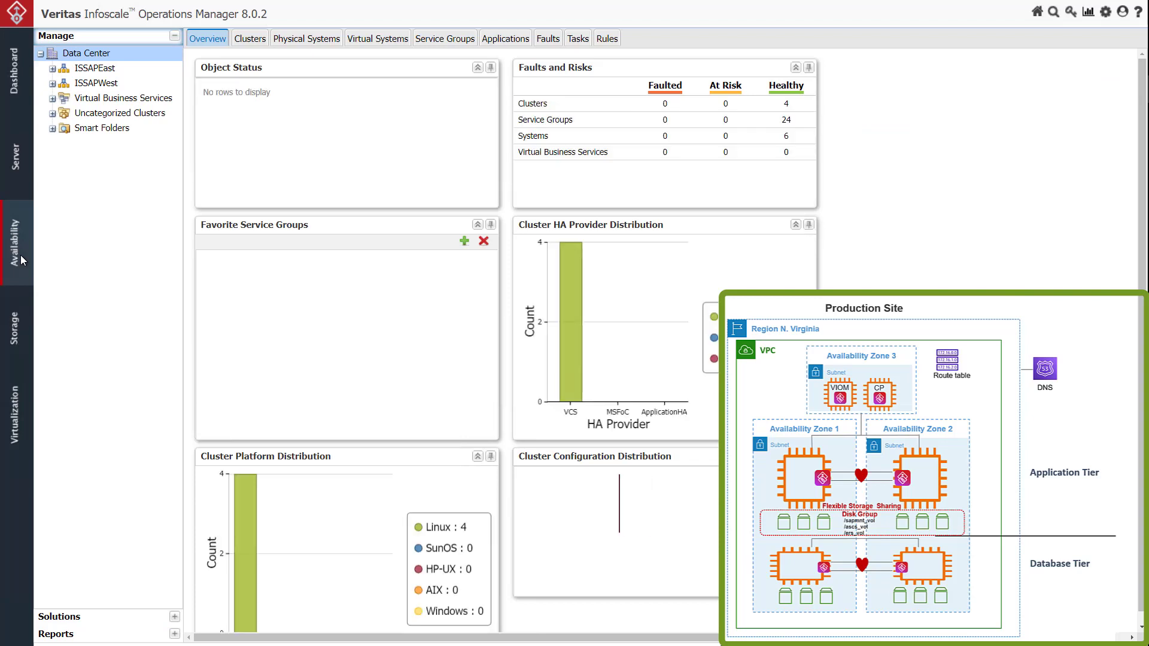
click(52, 68)
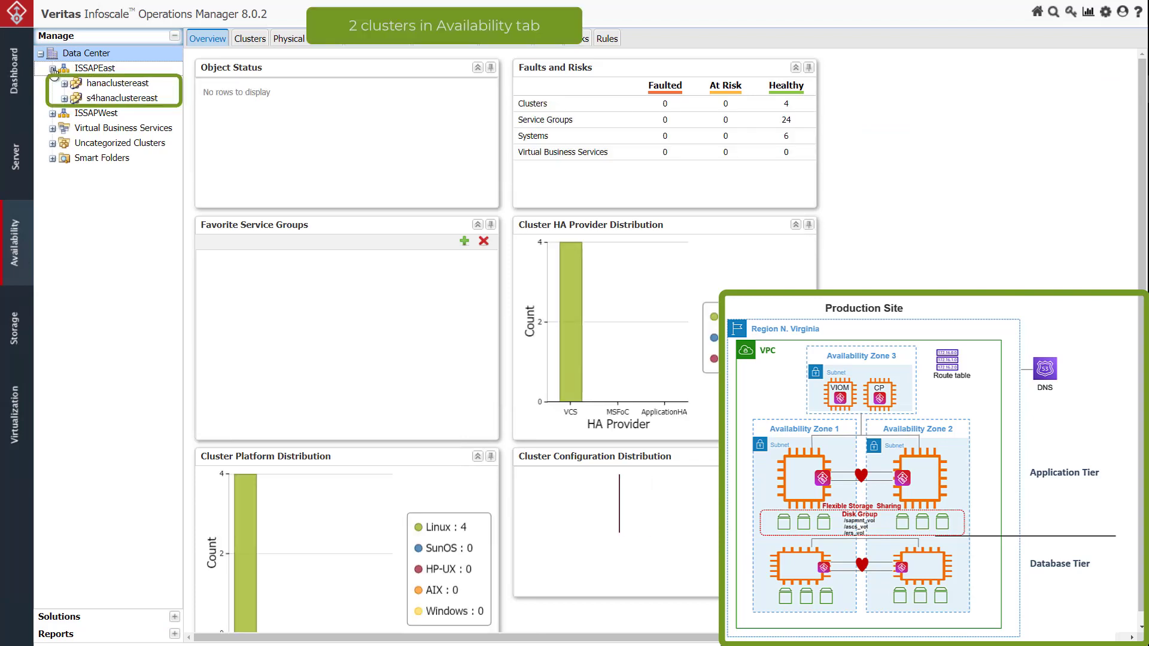
click(64, 83)
click(76, 113)
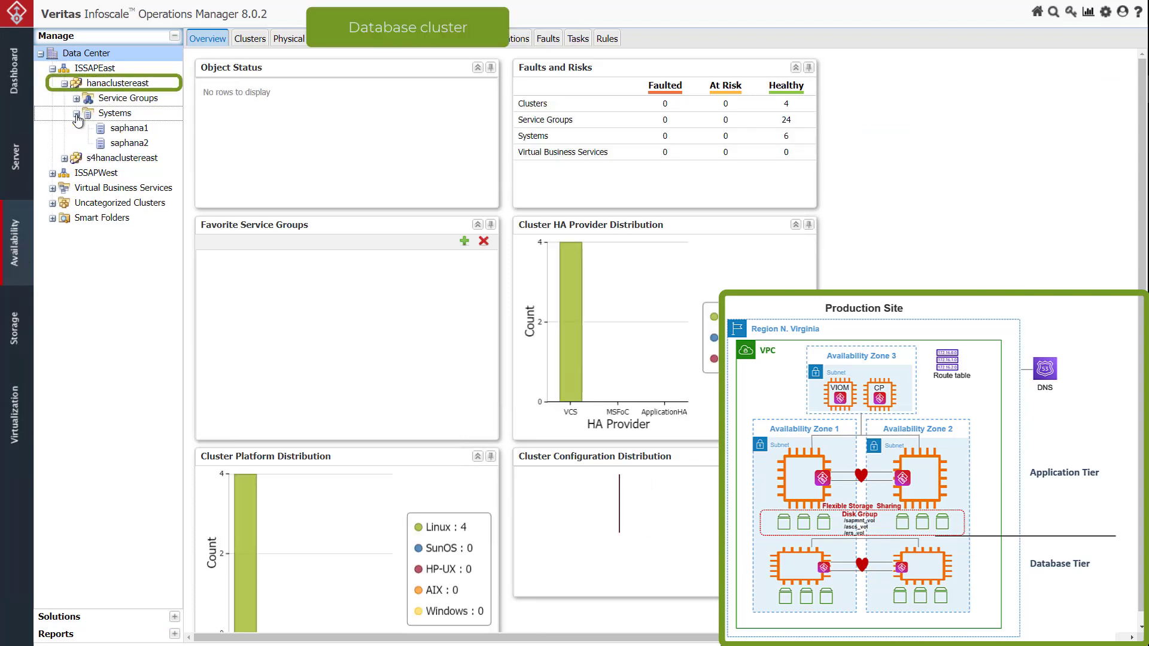
click(64, 158)
click(76, 188)
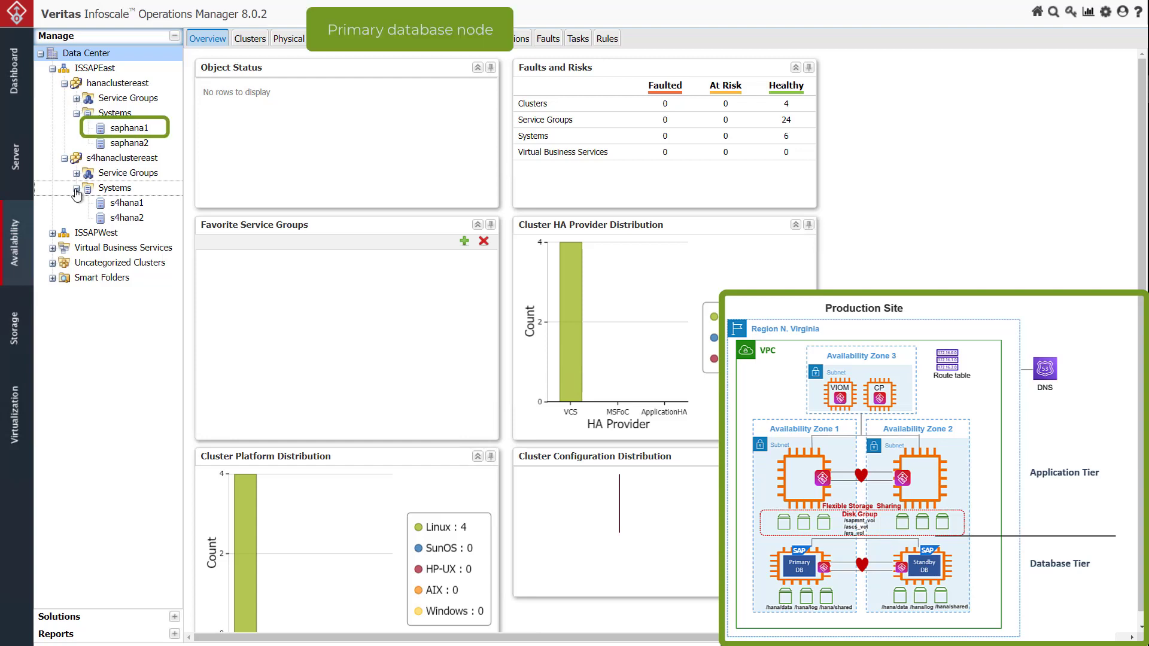
Show hanaclustereast's service groups with their full names and expand VTS_HDB00_REP_SG to its resource type
click(76, 98)
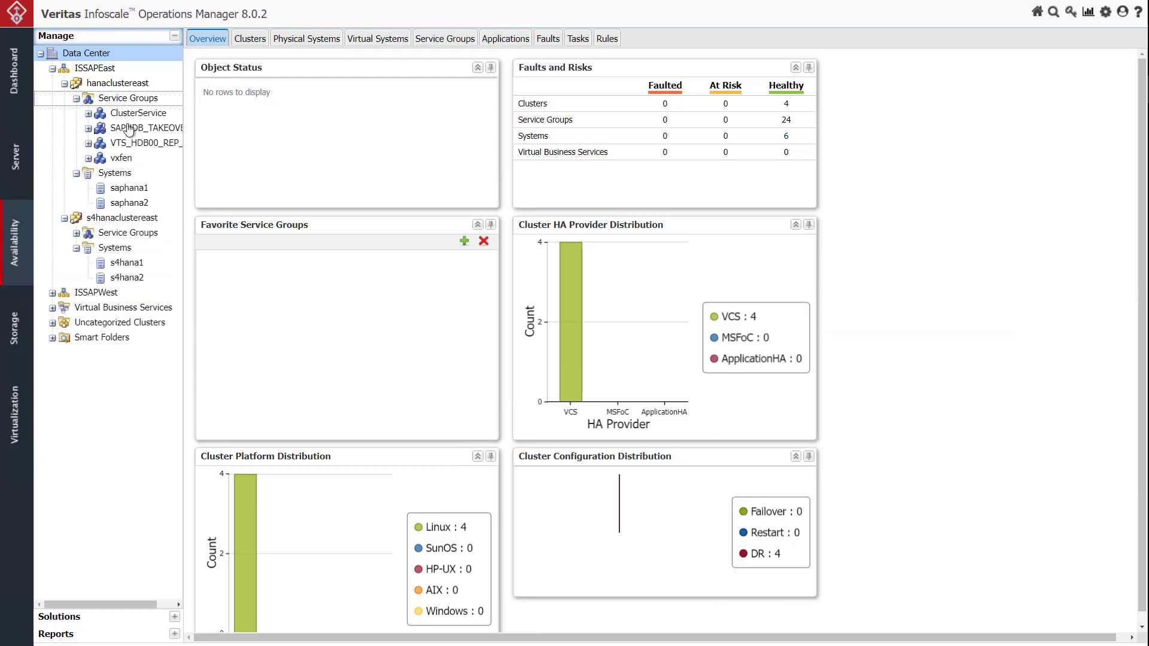
drag(182, 174, 190, 186)
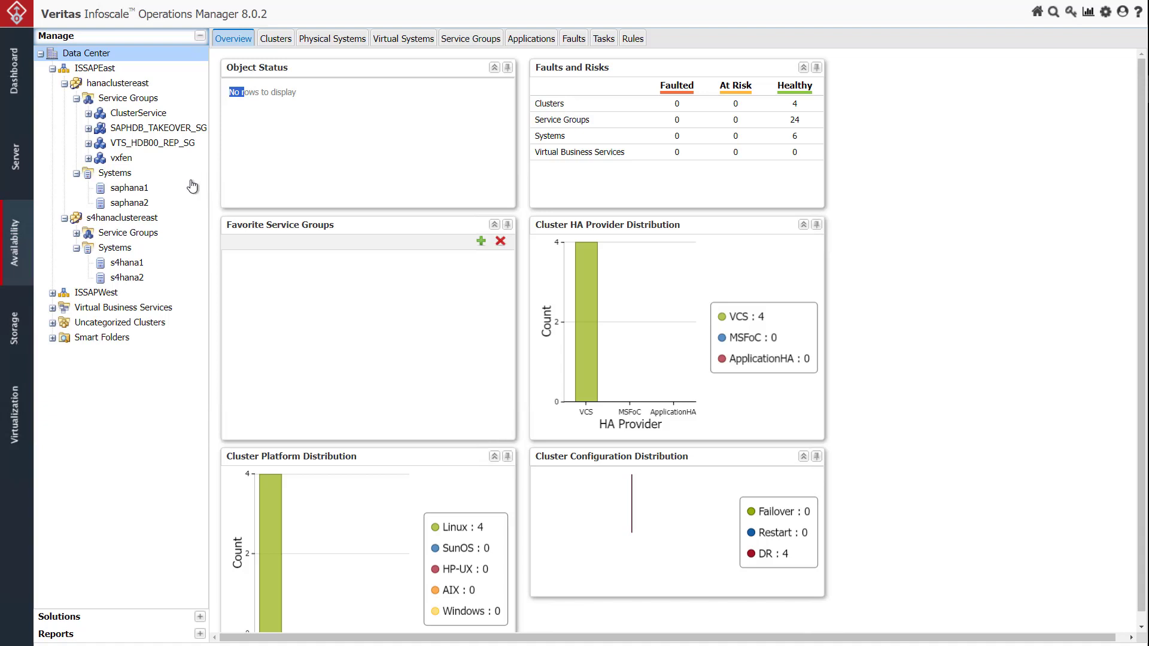
click(89, 143)
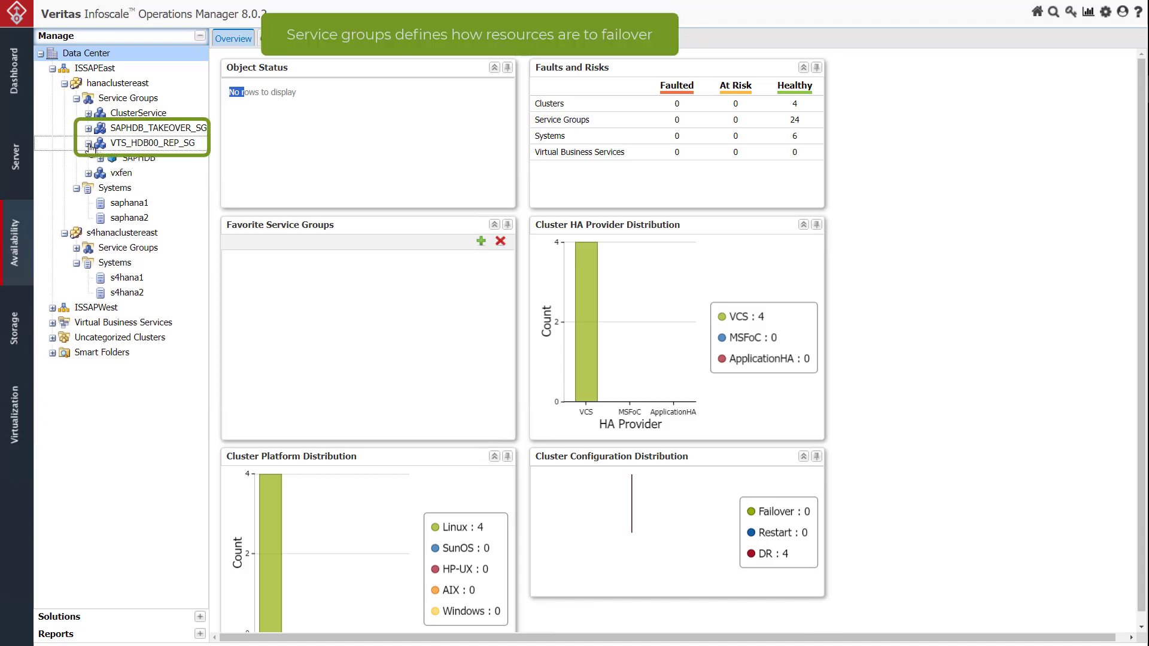
Open the resource configuration of service group VTS_HDB00_REP_SG, allowing the hanaclustereast configuration to open in read-write mode
click(167, 147)
right_click(166, 148)
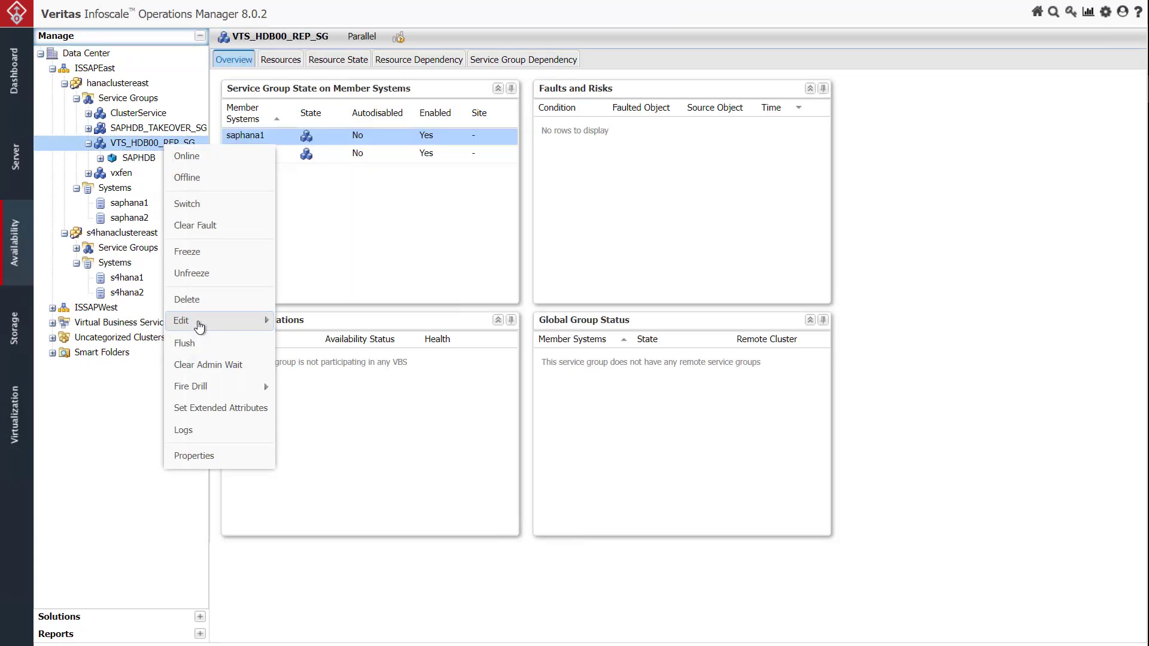
mouse_move(198, 323)
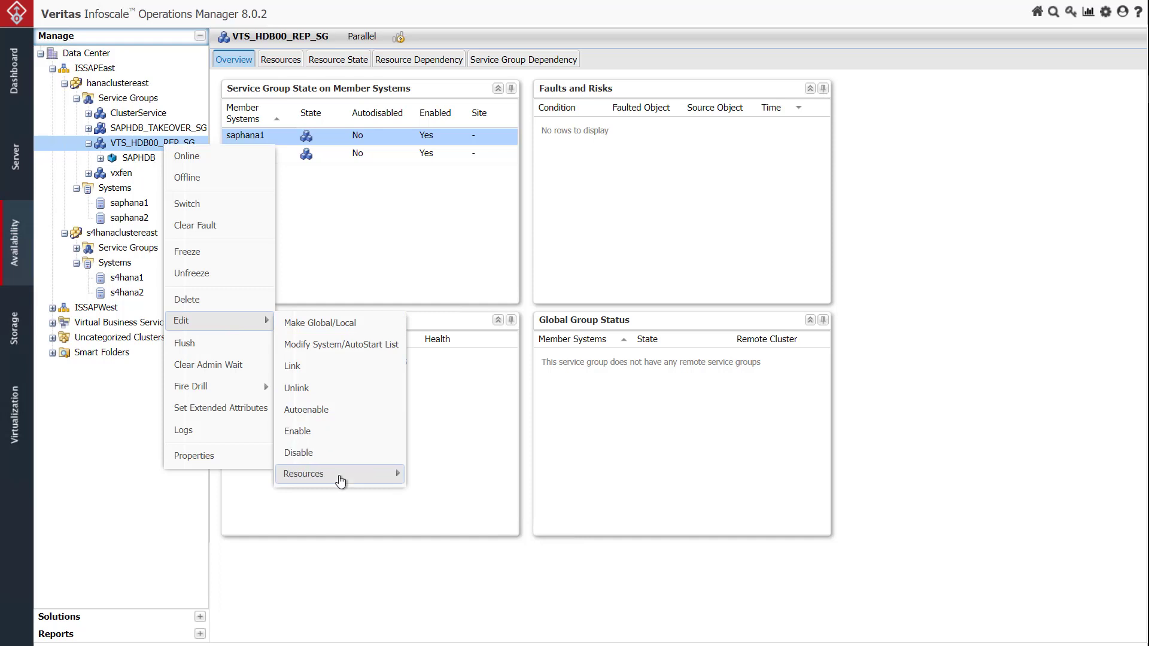
mouse_move(335, 476)
click(422, 478)
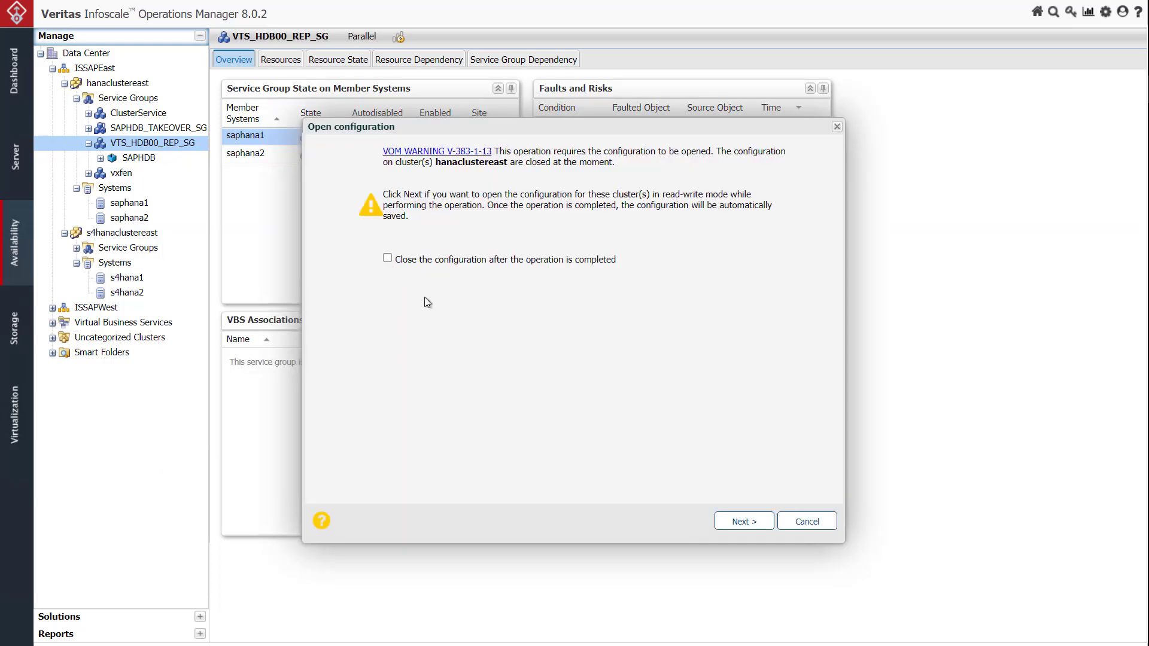
click(740, 520)
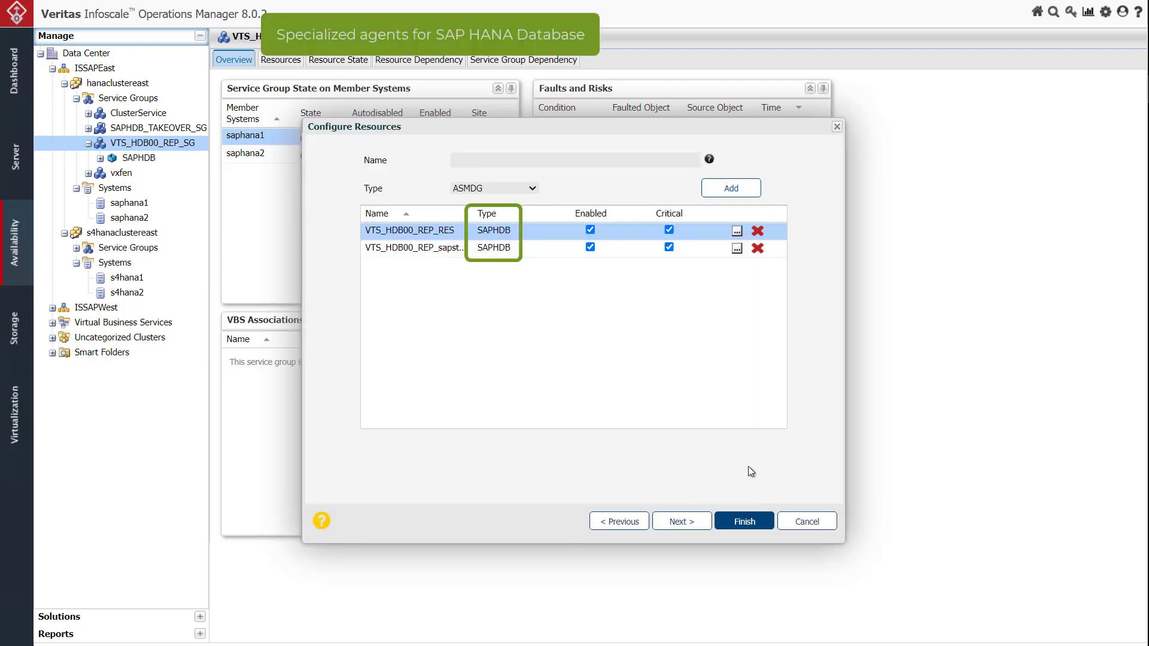
Examine the EnvFile, InstProfile and ProcMon attributes of the second SAPHDB resource and leave the configuration without saving
click(735, 250)
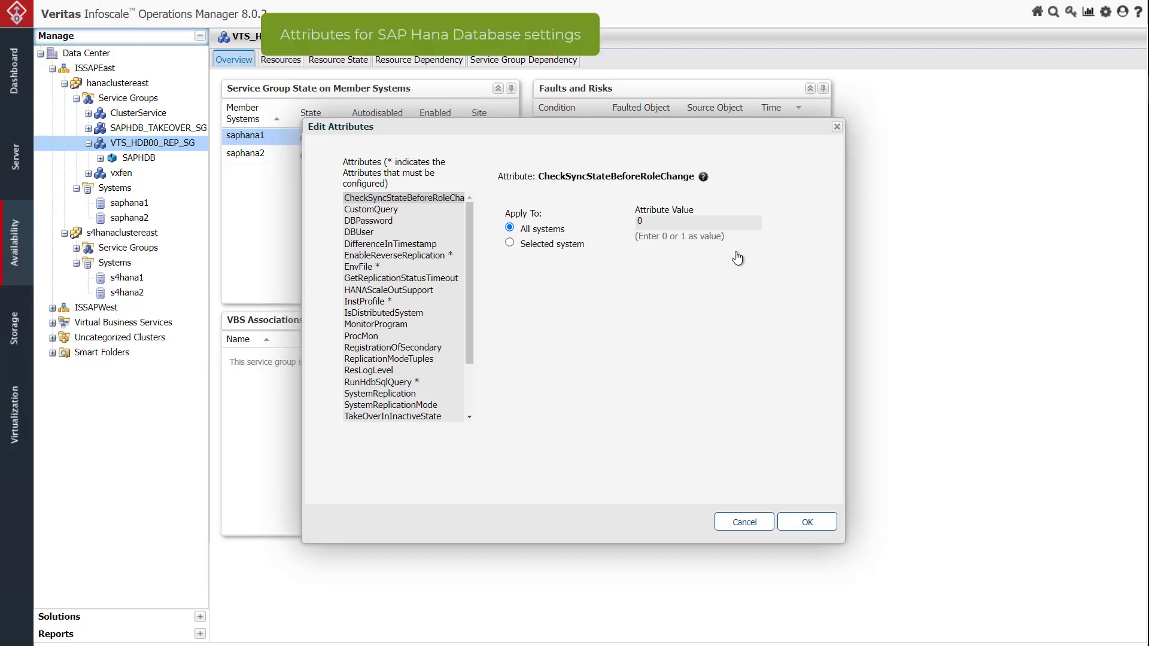
click(357, 267)
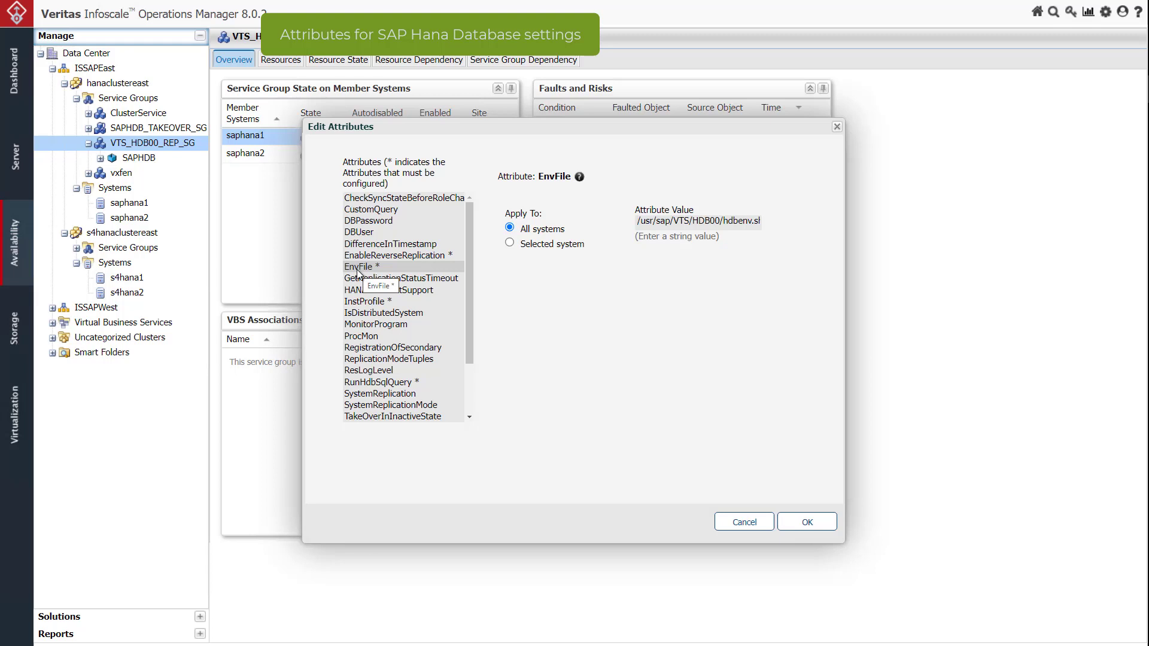
click(354, 302)
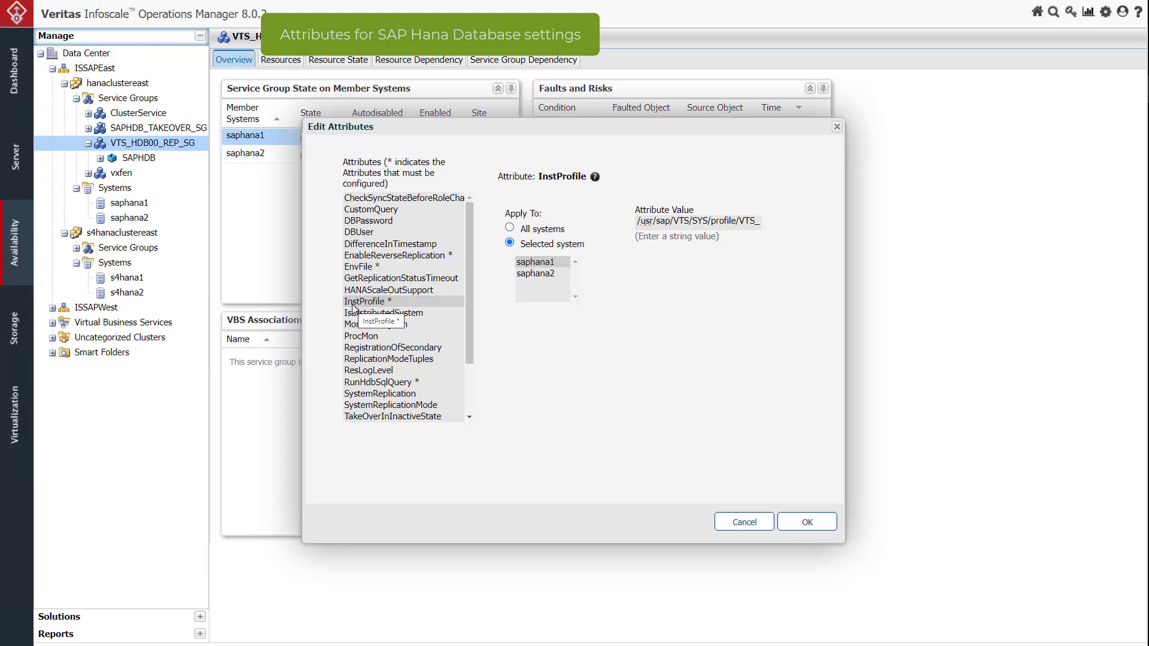
click(351, 337)
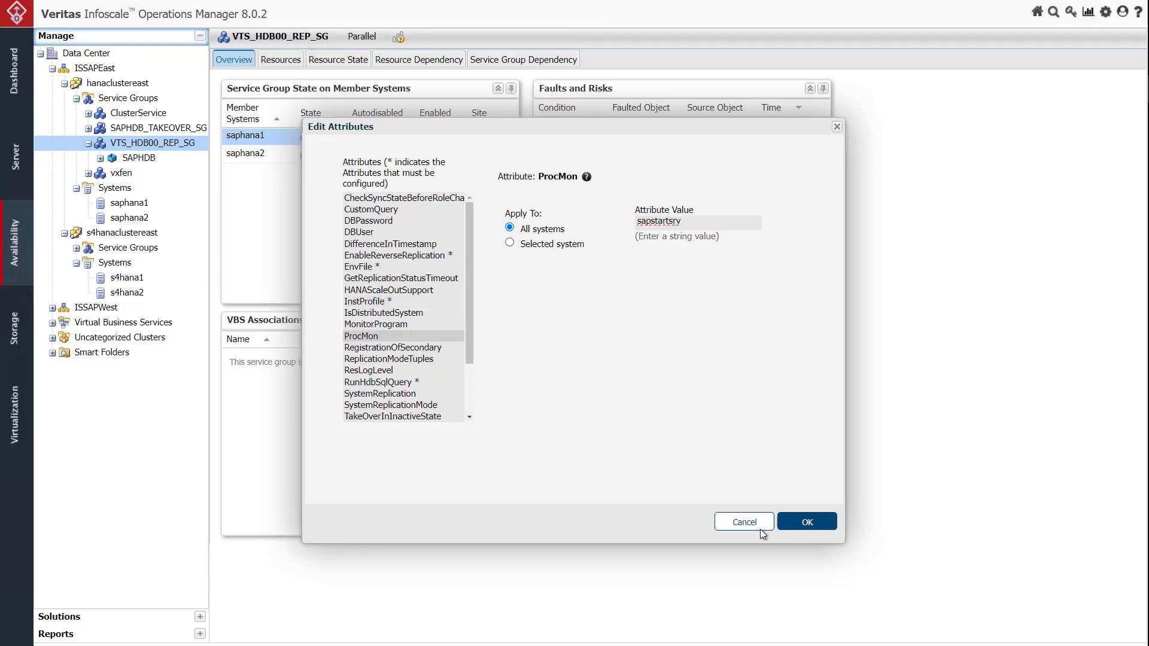
click(756, 524)
click(785, 524)
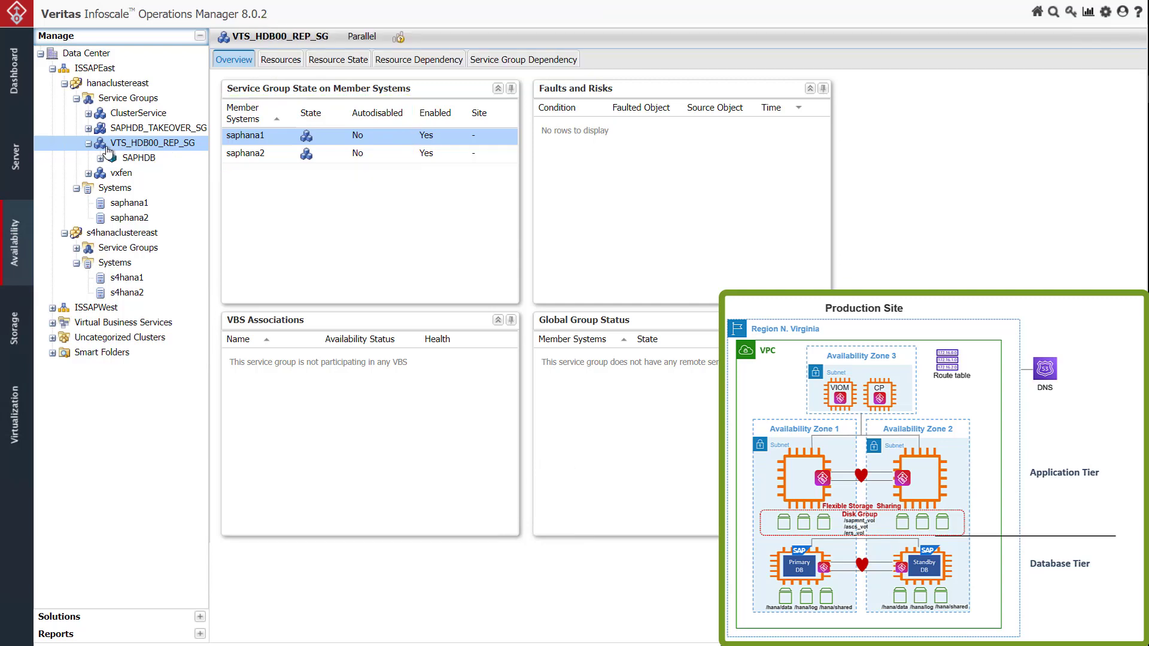
View the state of service group SAPHDB_TAKEOVER_SG on its member systems and expand its resource types
click(99, 131)
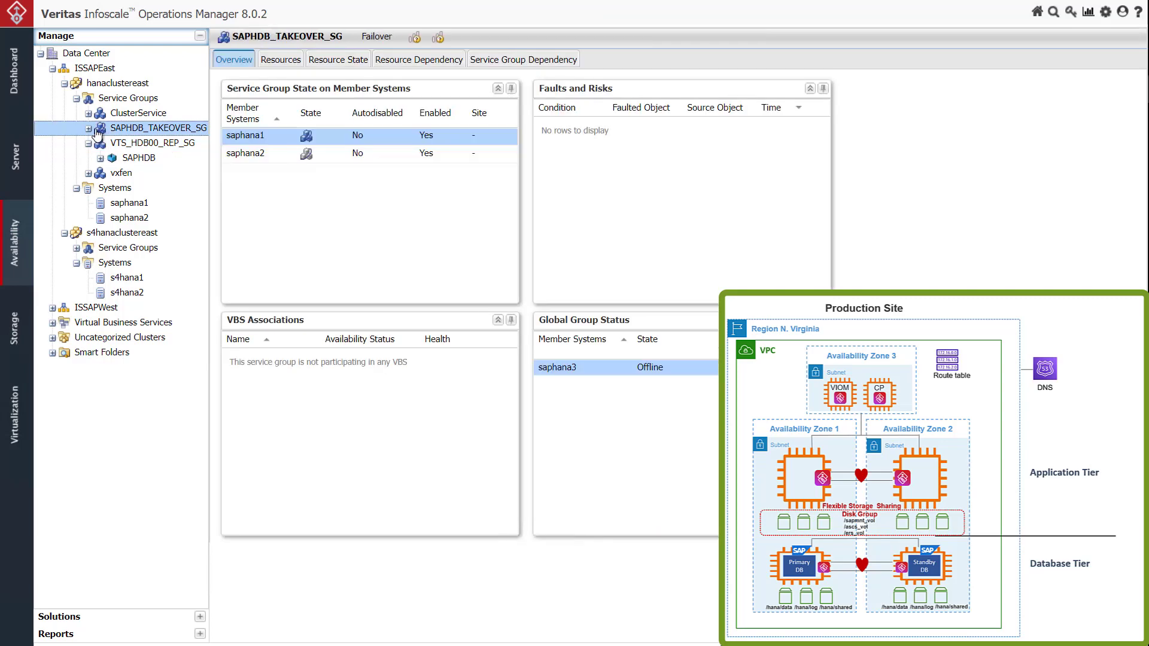
click(89, 129)
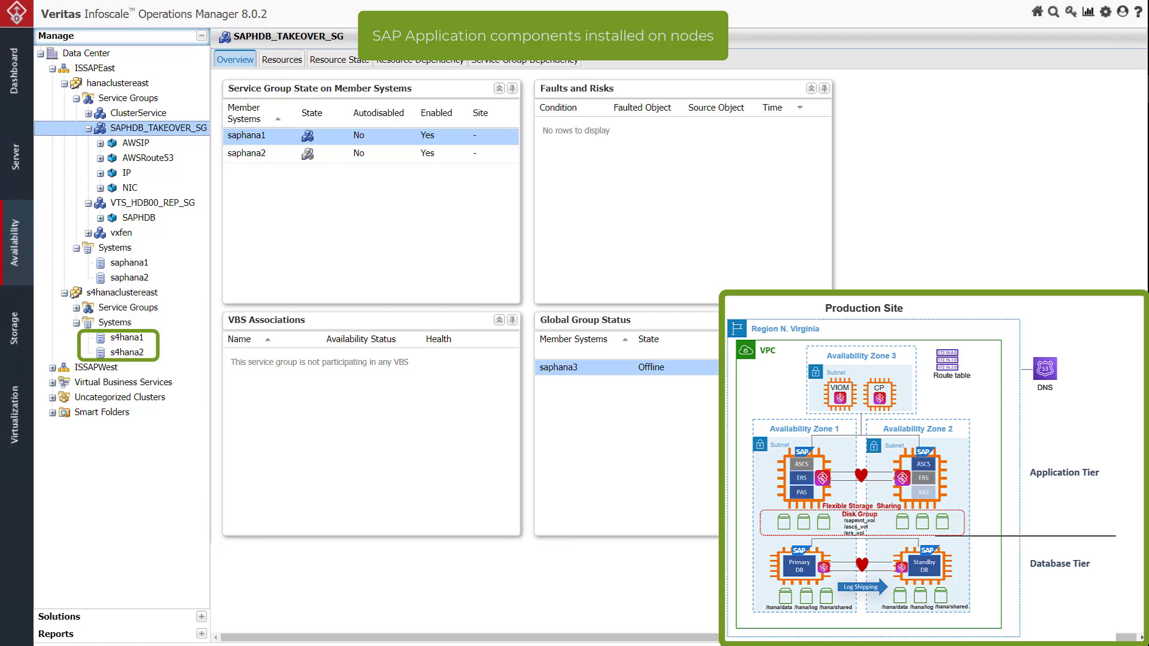
Collapse hanaclustereast, list the service groups of s4hanaclustereast and expand S4H_Data_SG to its resource types
click(64, 83)
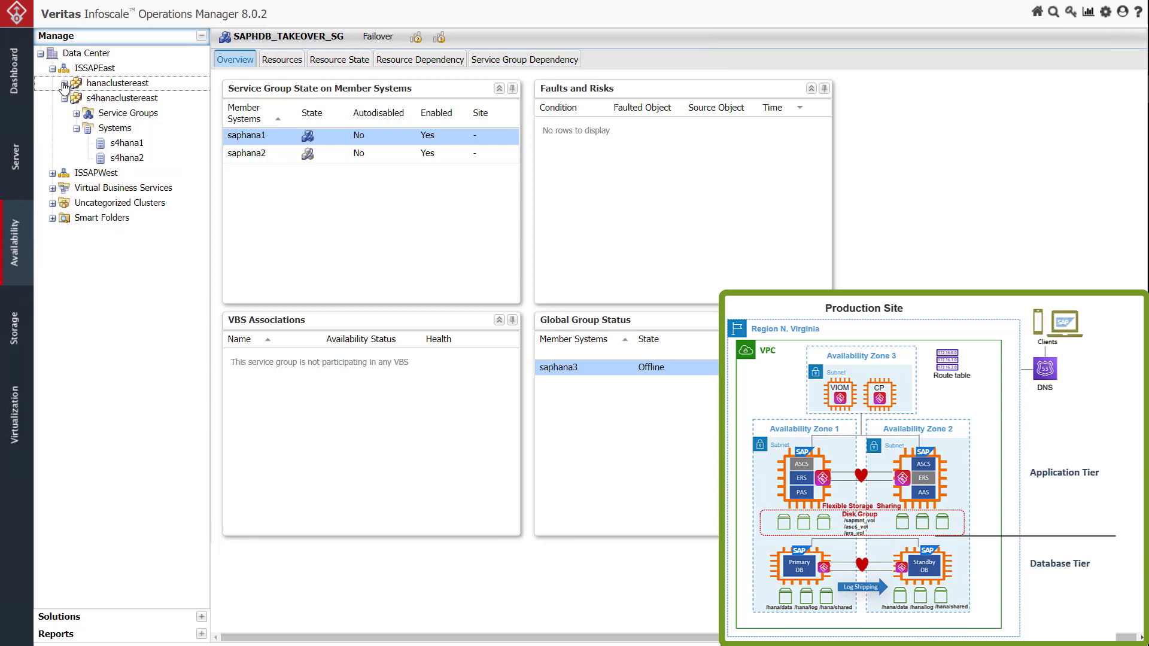
click(76, 113)
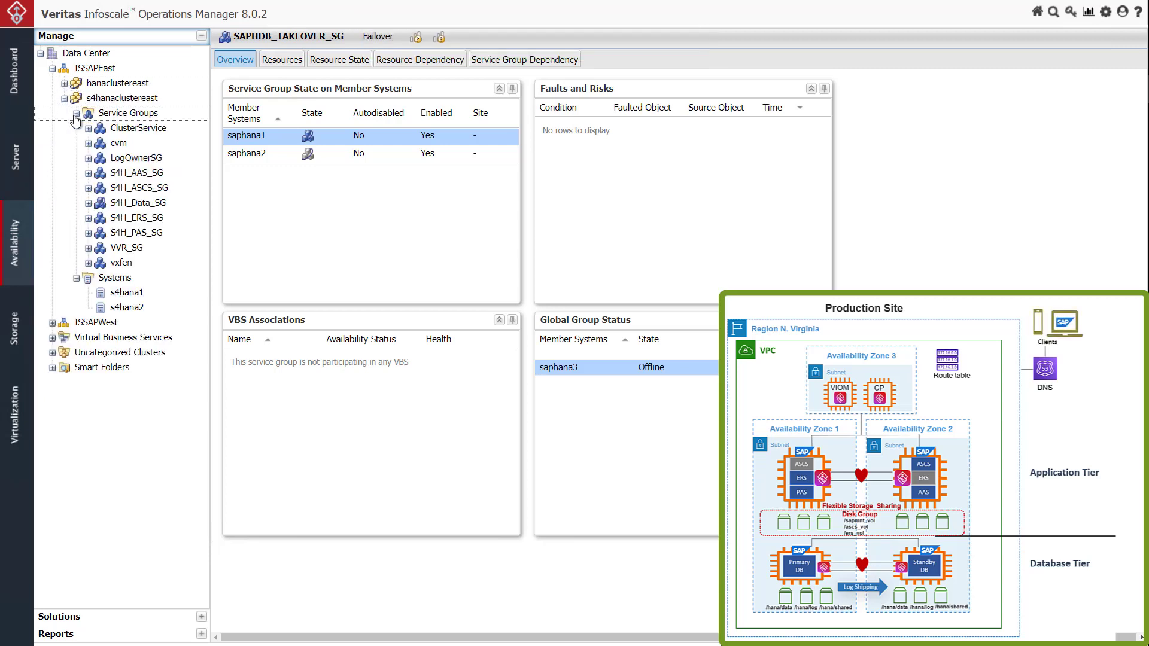
click(90, 204)
click(332, 66)
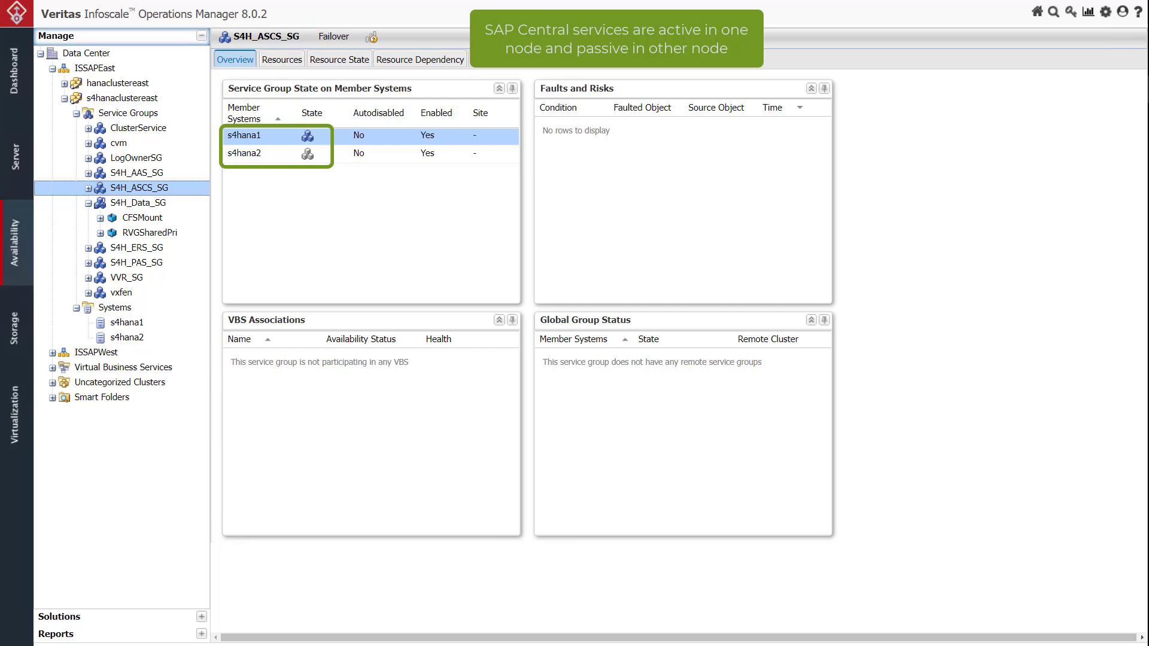
Expand service group S4H_ASCS_SG and open its resource configuration for adding or modifying resources, allowing the configuration to open in read-write mode
click(89, 188)
right_click(105, 189)
mouse_move(125, 366)
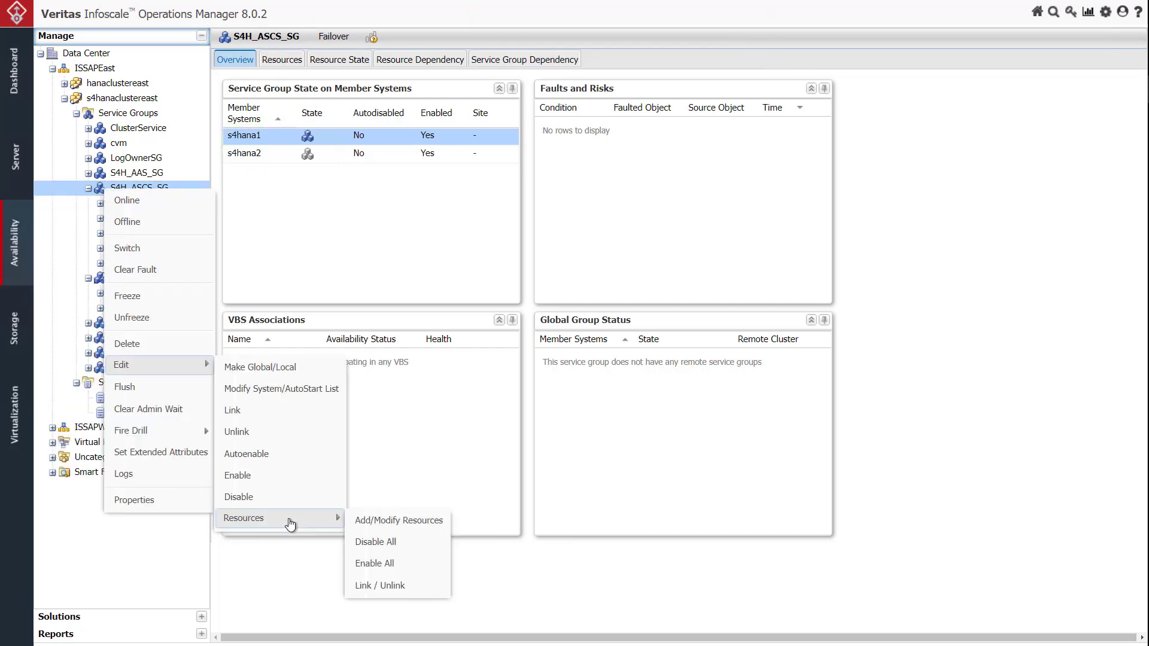
mouse_move(284, 520)
click(380, 520)
click(736, 520)
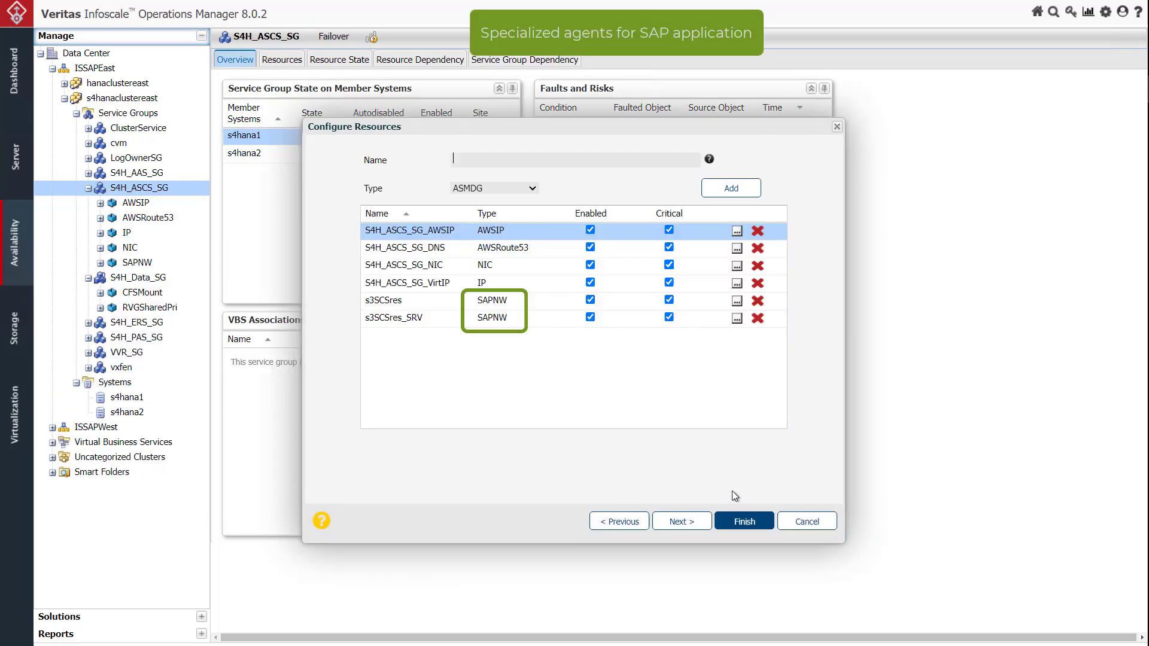
Examine the EnvFile, InstProfile and InstType attributes of resource s3SCSres_SRV, including the InstType options, and leave the configuration without saving
click(735, 319)
click(423, 209)
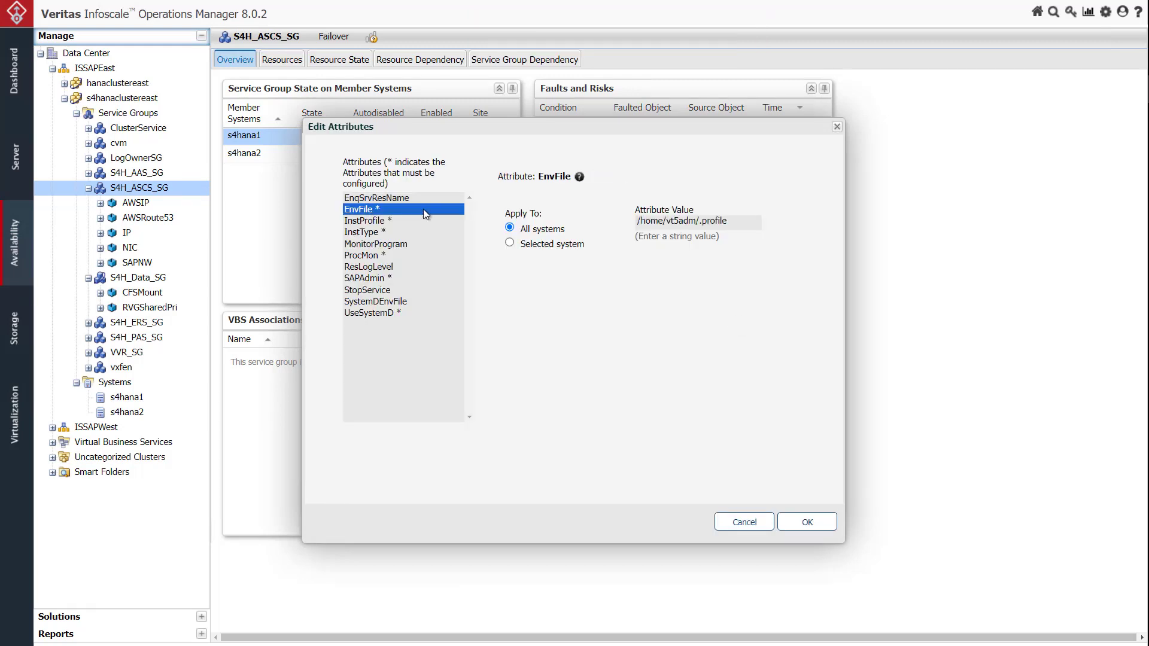
click(367, 222)
click(375, 234)
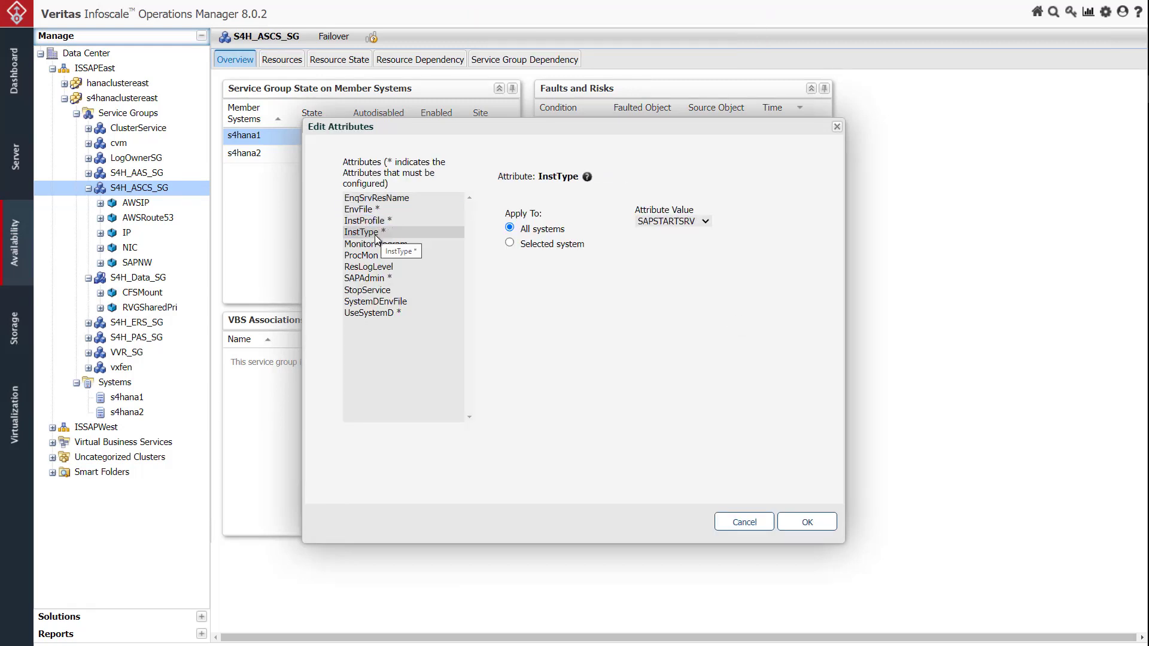
click(705, 222)
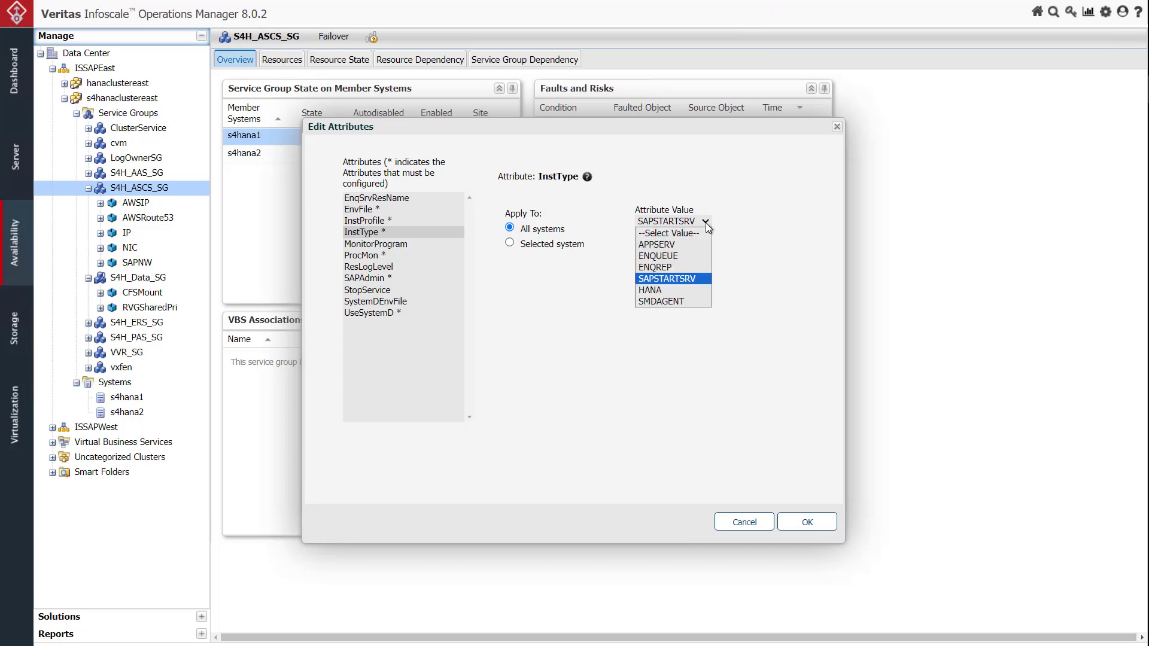
click(734, 522)
click(794, 527)
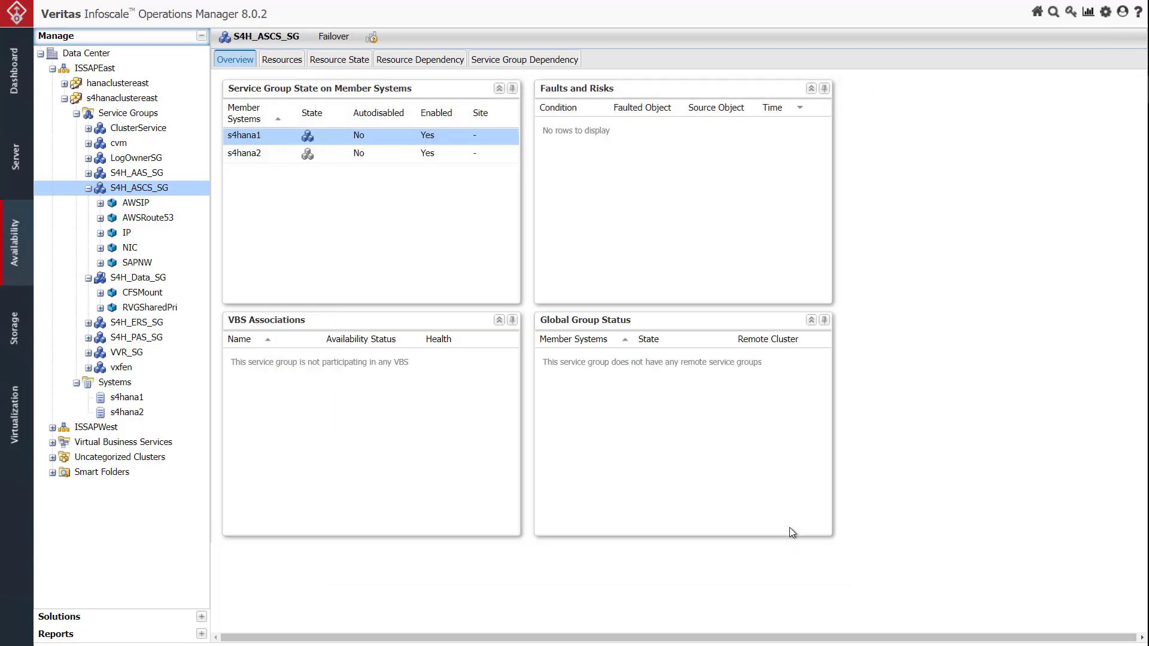
View the service group status of cluster s4hanaclustereast
click(97, 99)
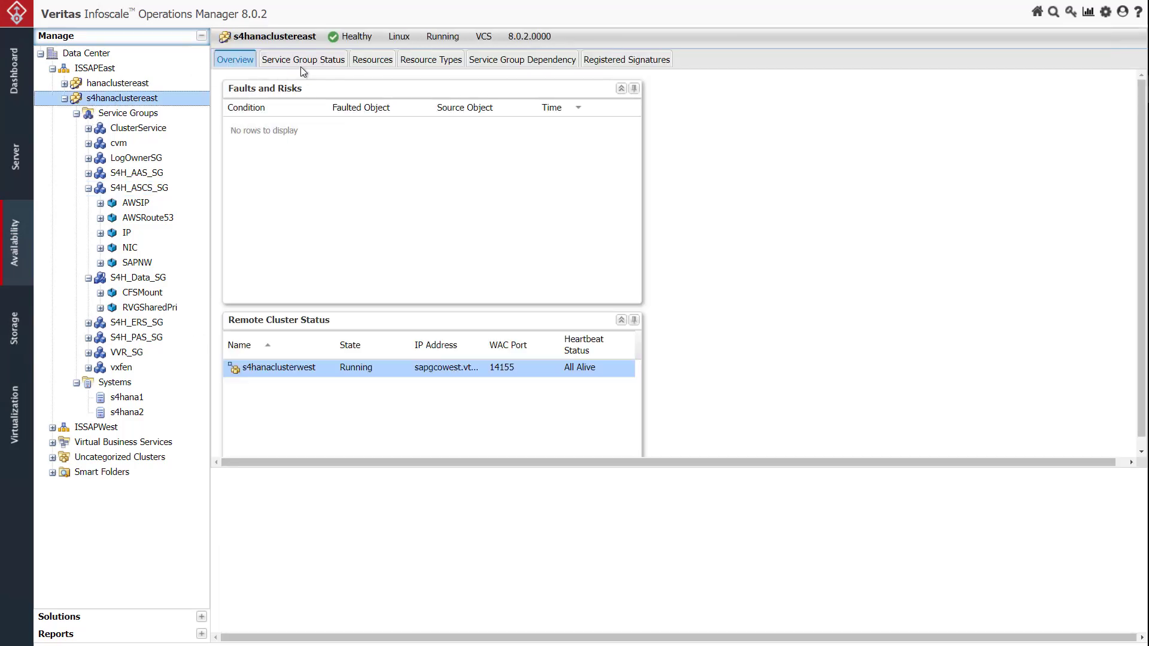
click(305, 60)
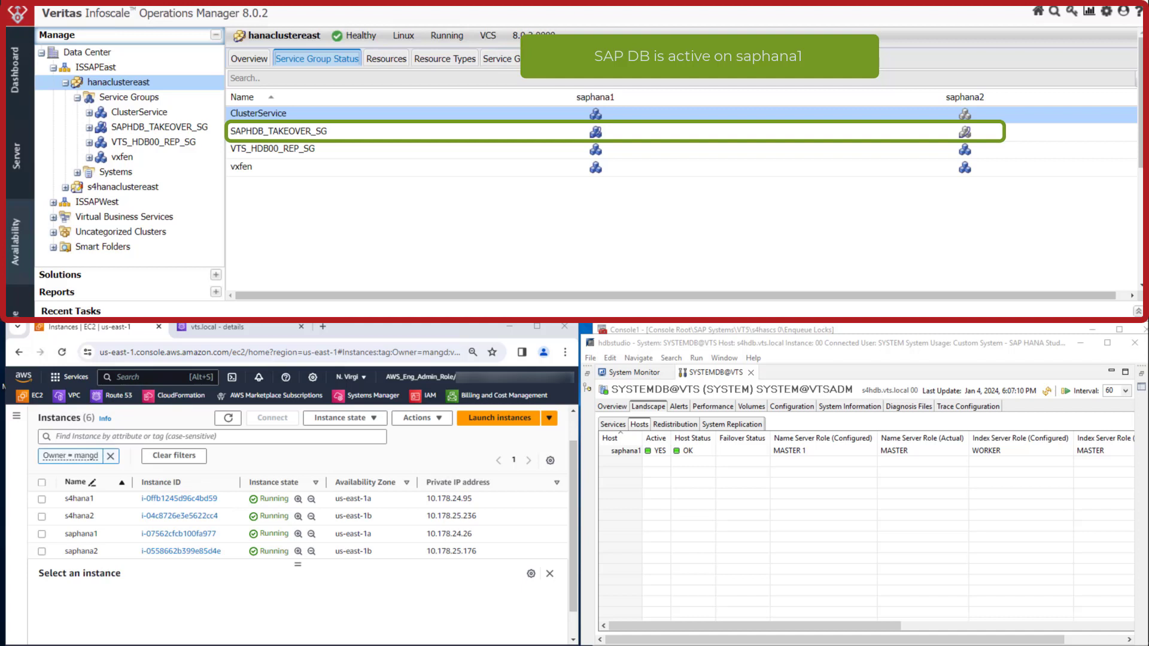
Switch to SAP HANA Studio, examine the SYSTEMDB system replication landscape and return to its hosts view
click(747, 426)
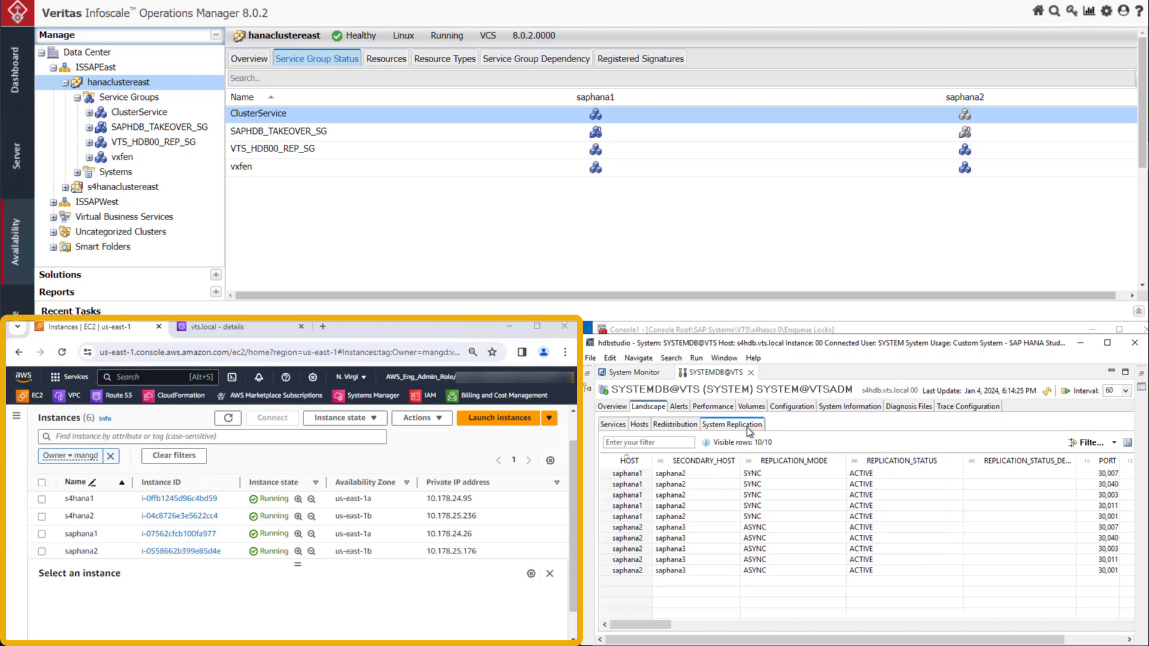
click(639, 425)
Switch to the AWS console, view saphana1's secondary private IPv4 addresses and compare them with the vts.local DNS records
click(41, 534)
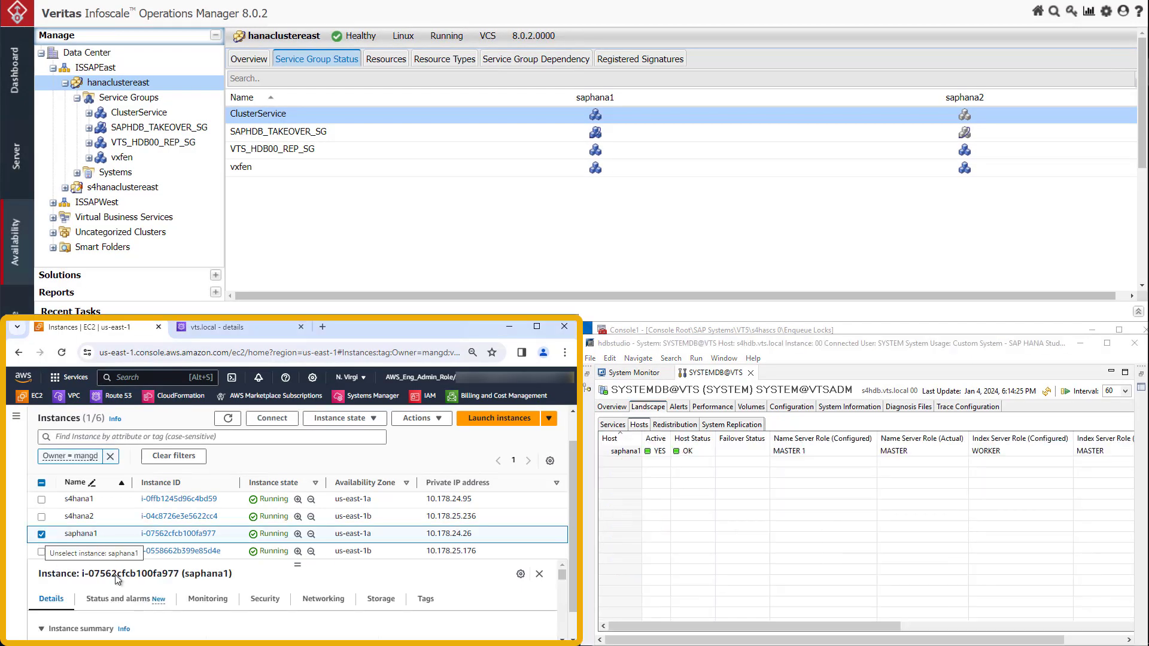
click(321, 600)
drag(561, 582, 561, 593)
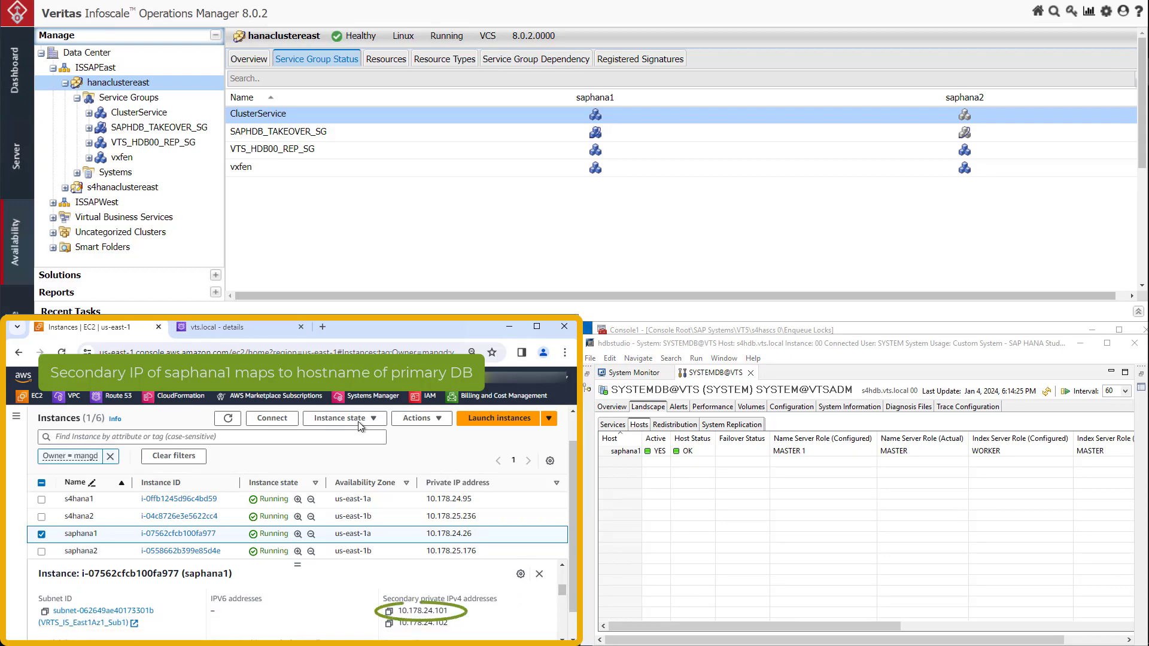
click(253, 329)
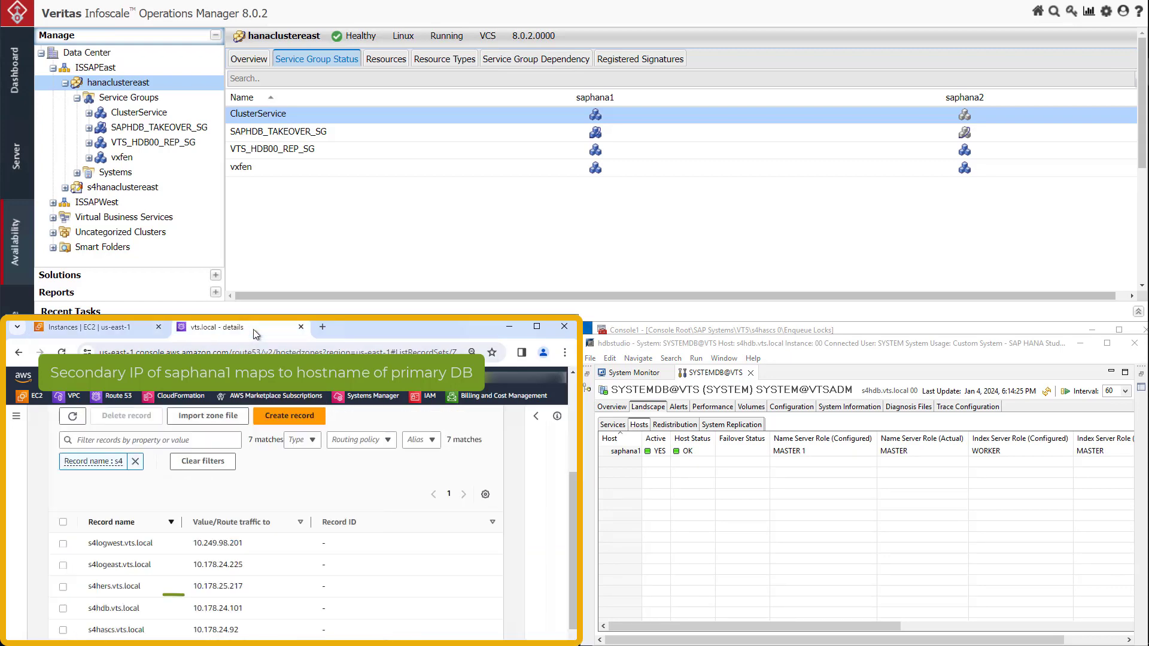
Check the s4hascs 0 and s4hers 10 instances in the SAP management console and return to SAP HANA Studio
key(alt+Tab)
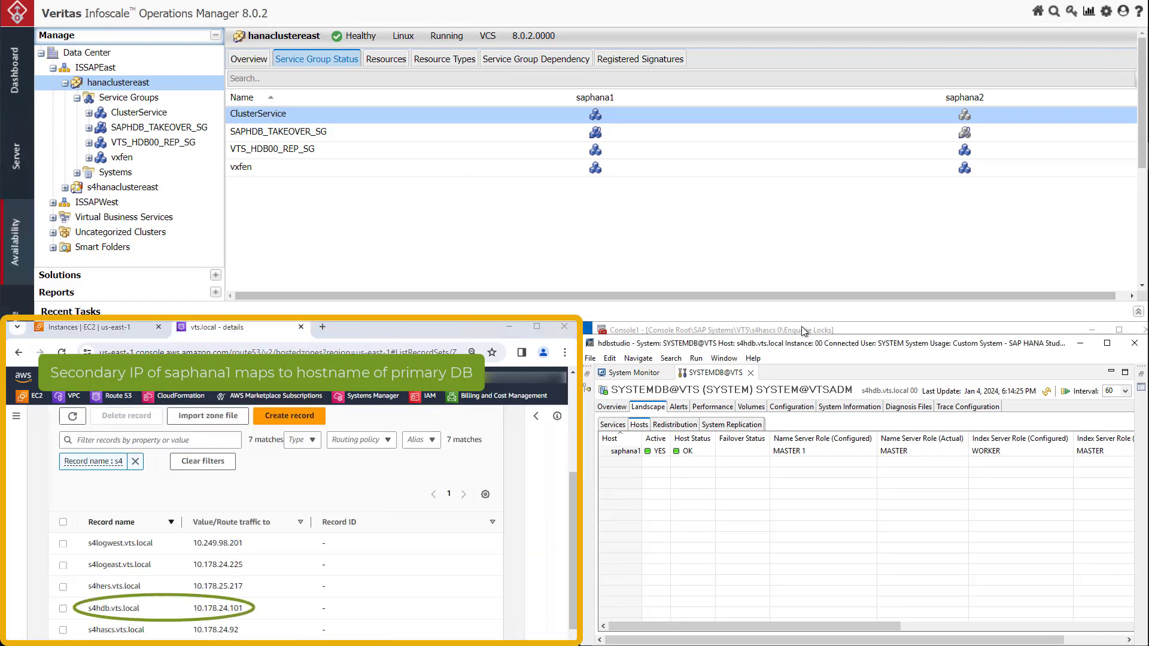
click(847, 333)
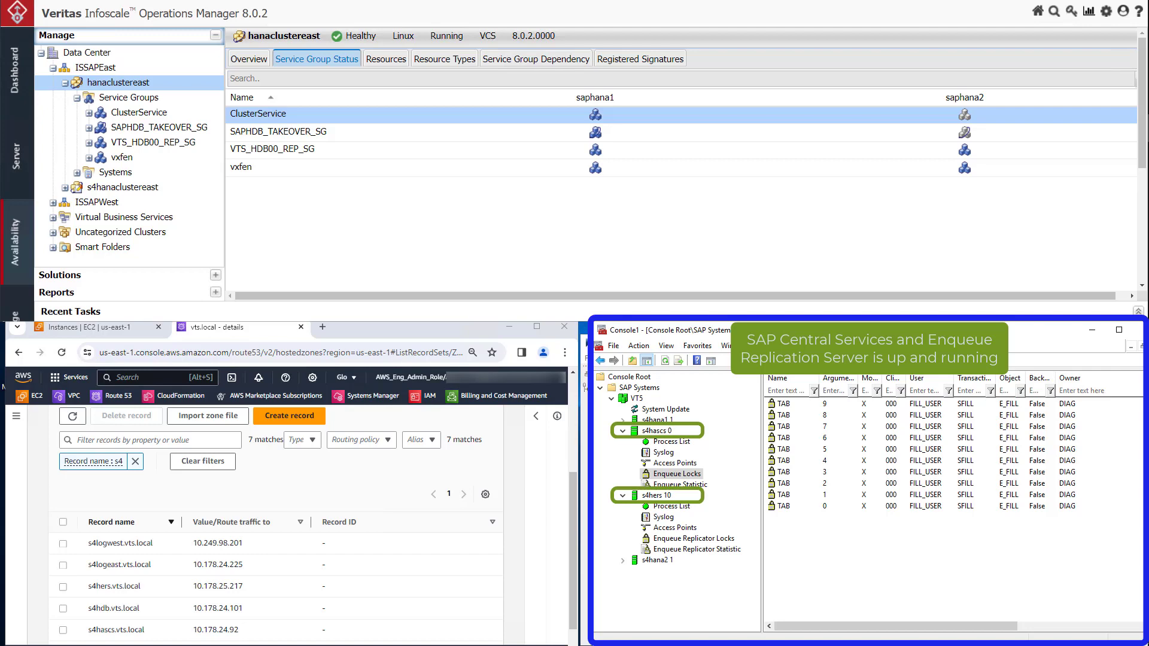
click(586, 495)
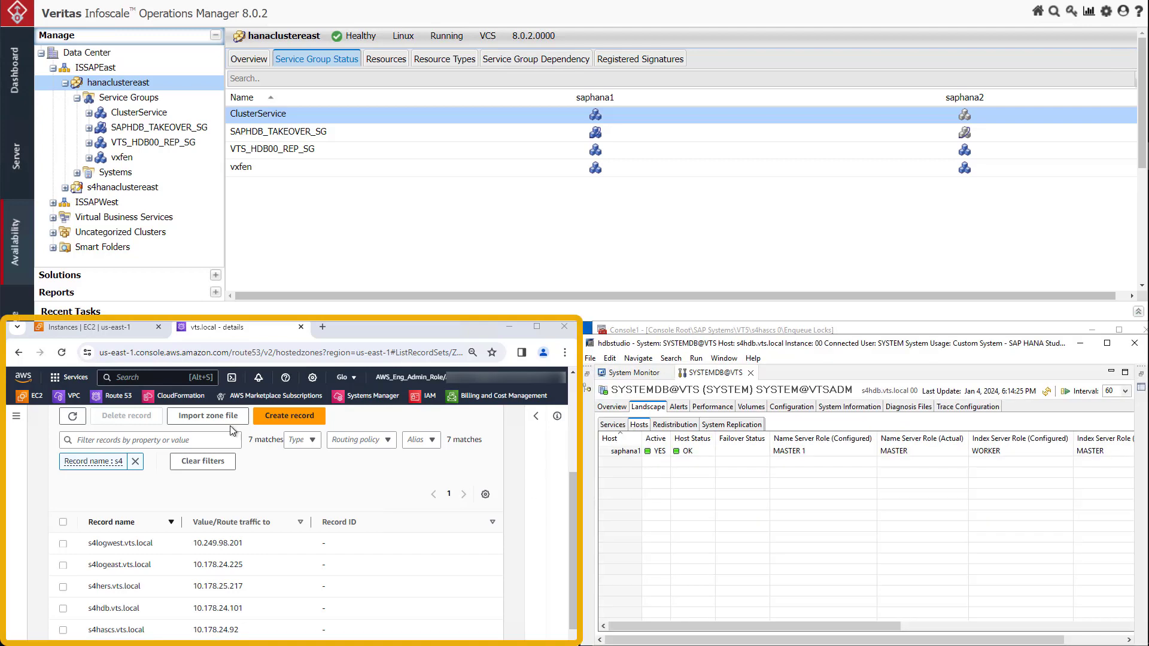
Stop the saphana1 EC2 instance in the AWS console and confirm the shutdown
click(142, 334)
click(371, 421)
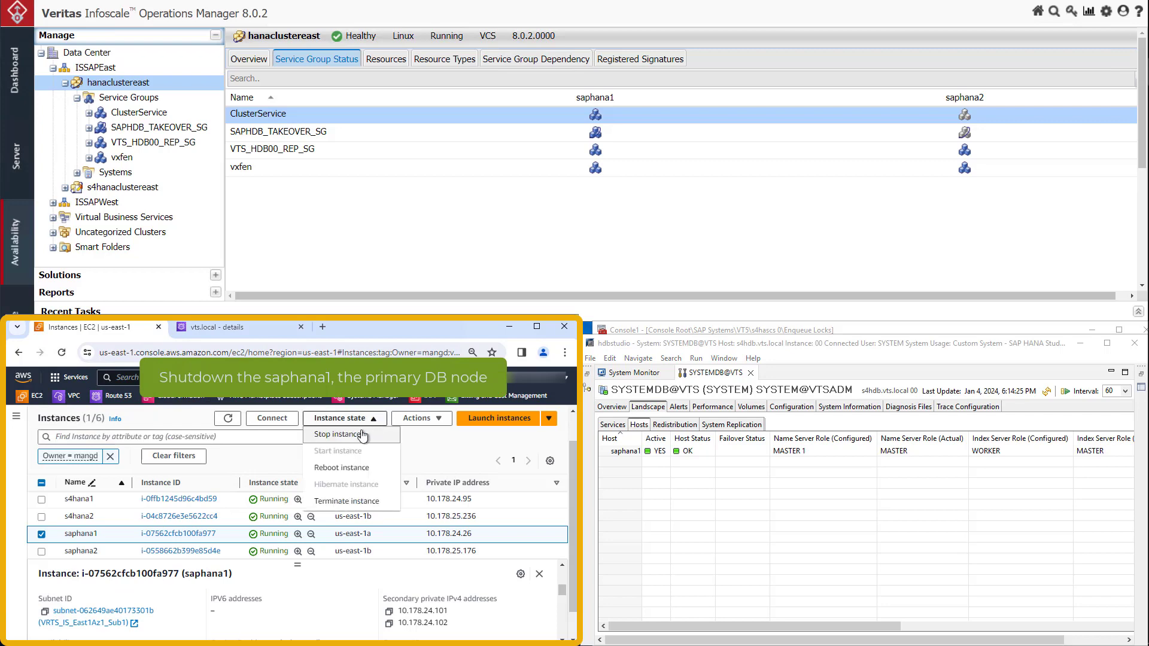
click(353, 435)
click(423, 576)
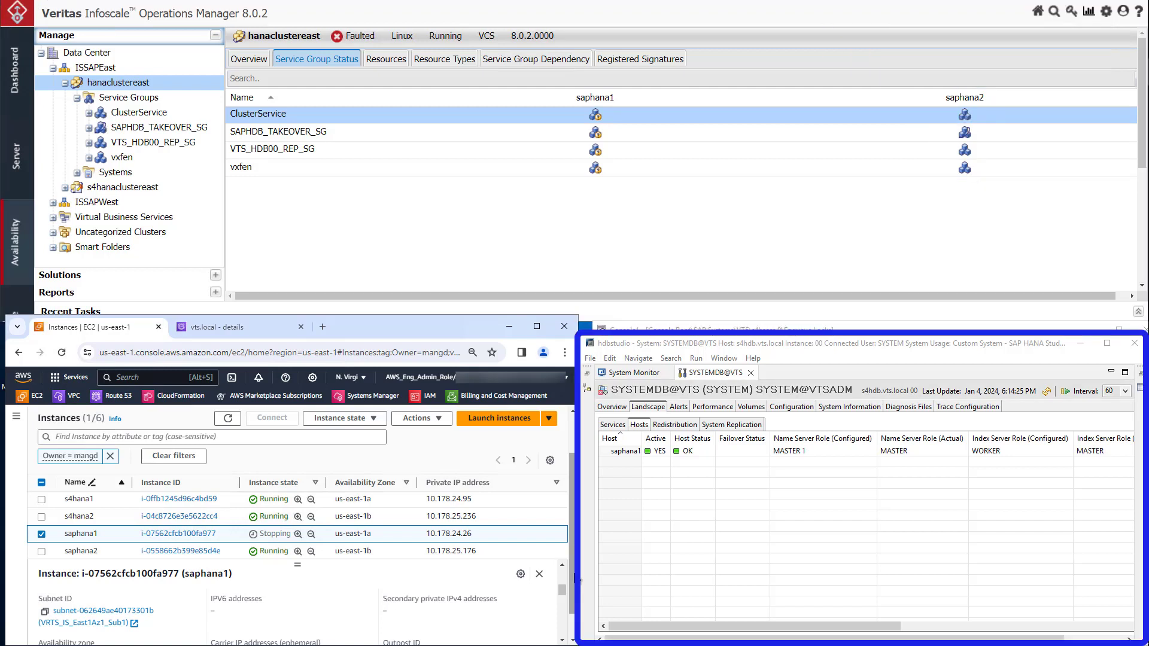
Refresh the database hosts in SAP HANA Studio and compare saphana2's secondary private IPv4 addresses with the vts.local DNS records in AWS
click(1046, 392)
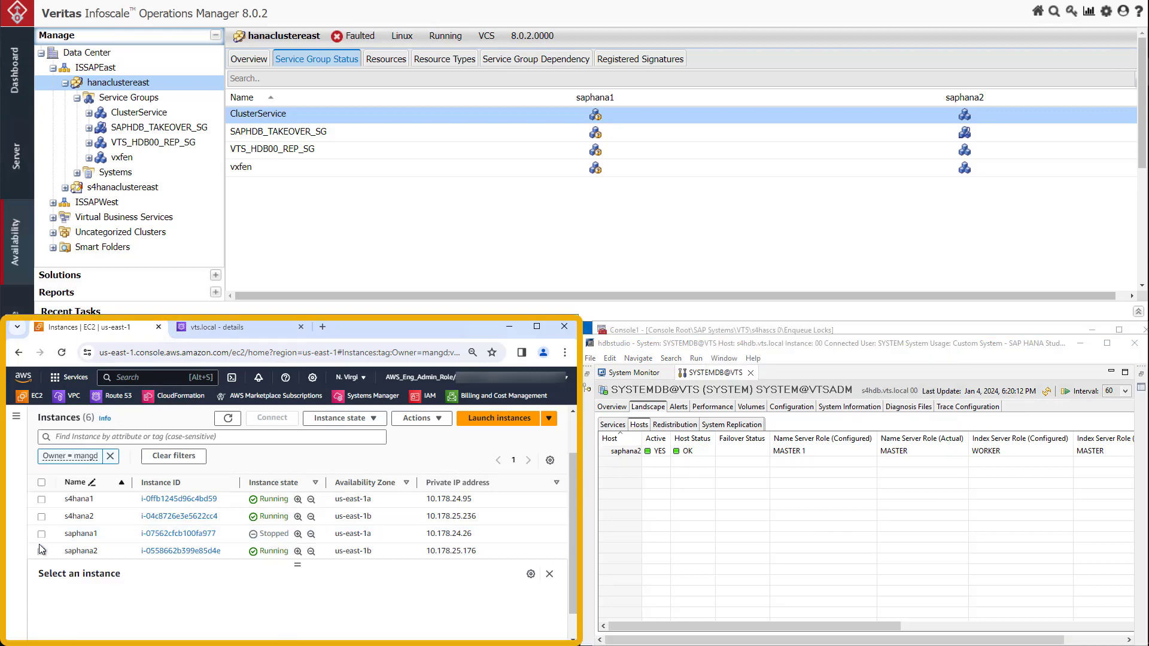
click(42, 550)
drag(562, 575, 562, 590)
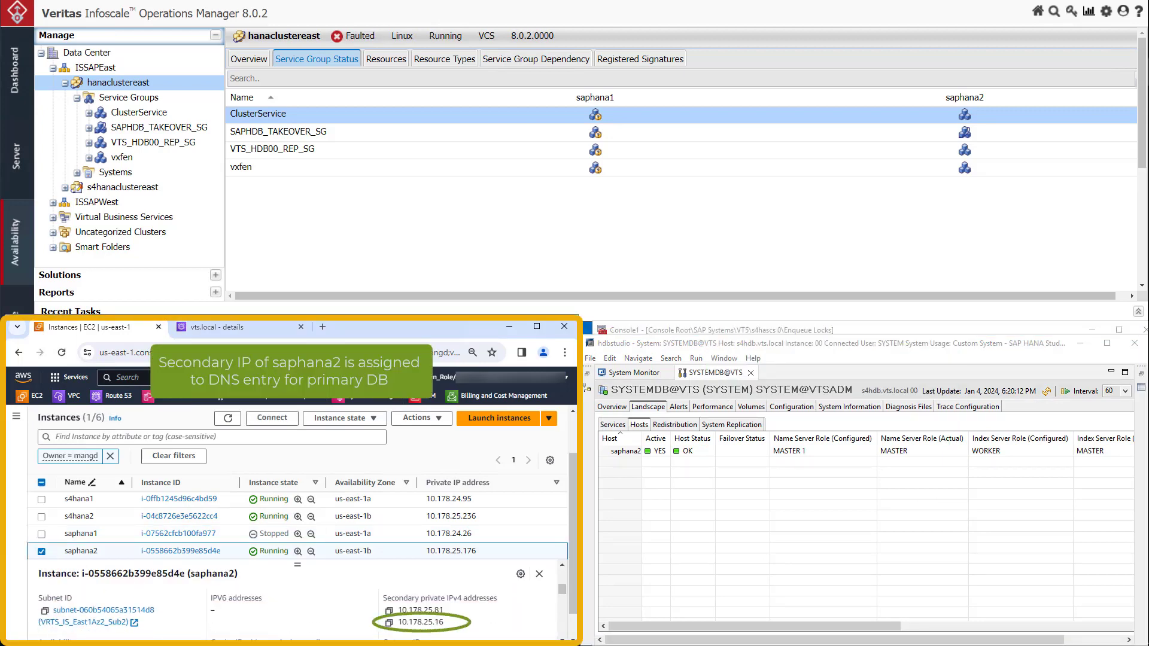
click(266, 326)
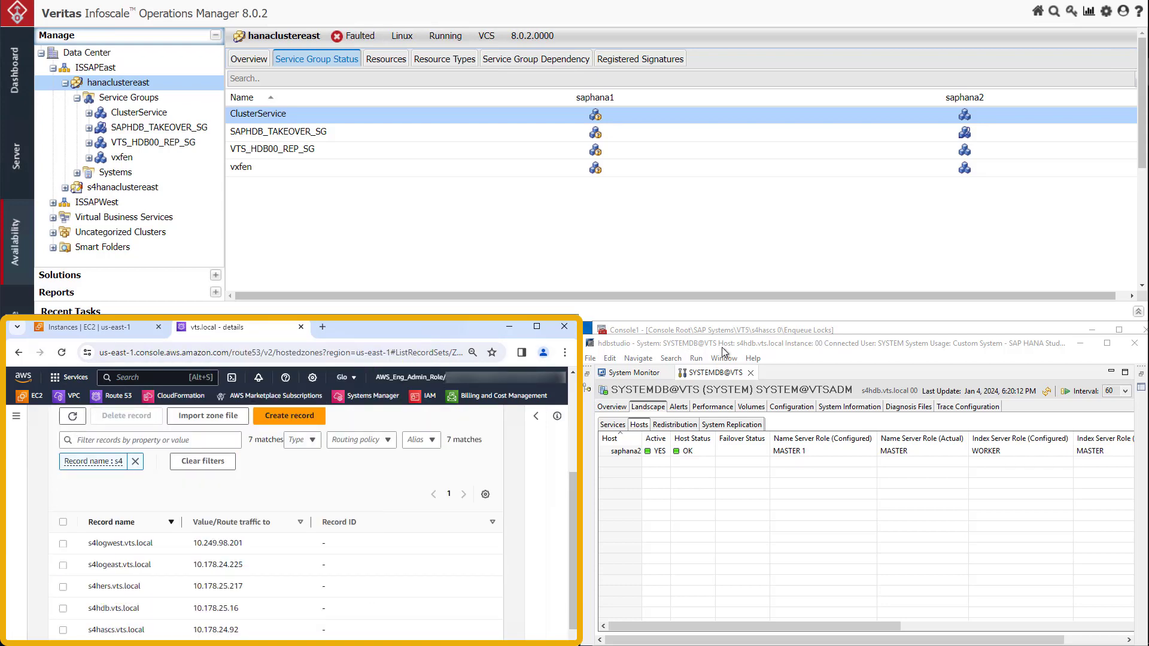
Switch to the SAP management console and refresh the enqueue locks of s4hascs 0
click(856, 334)
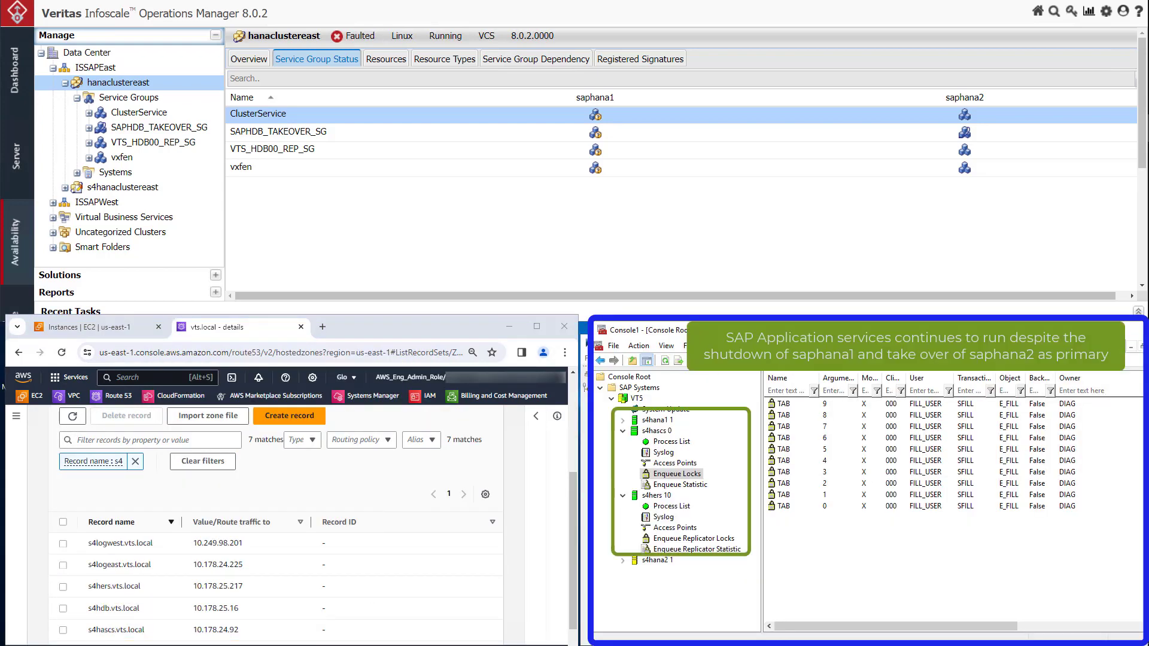
click(664, 362)
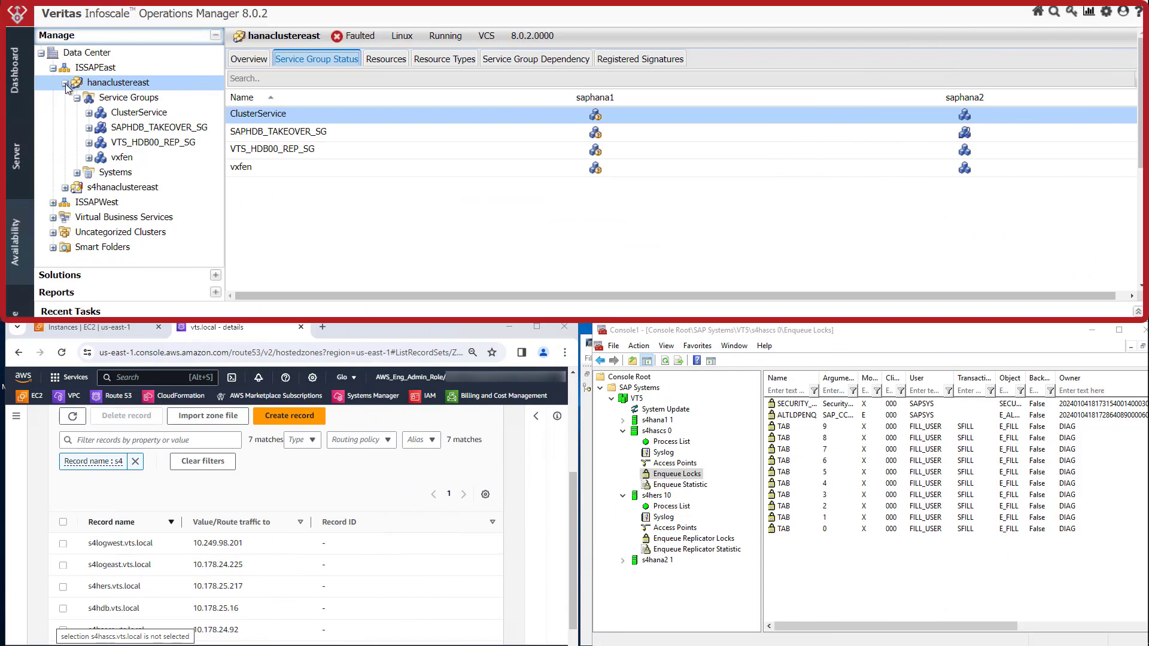
Return to InfoScale Operations Manager, collapse hanaclustereast, view s4hanaclustereast's service group status and expand its service groups
click(66, 84)
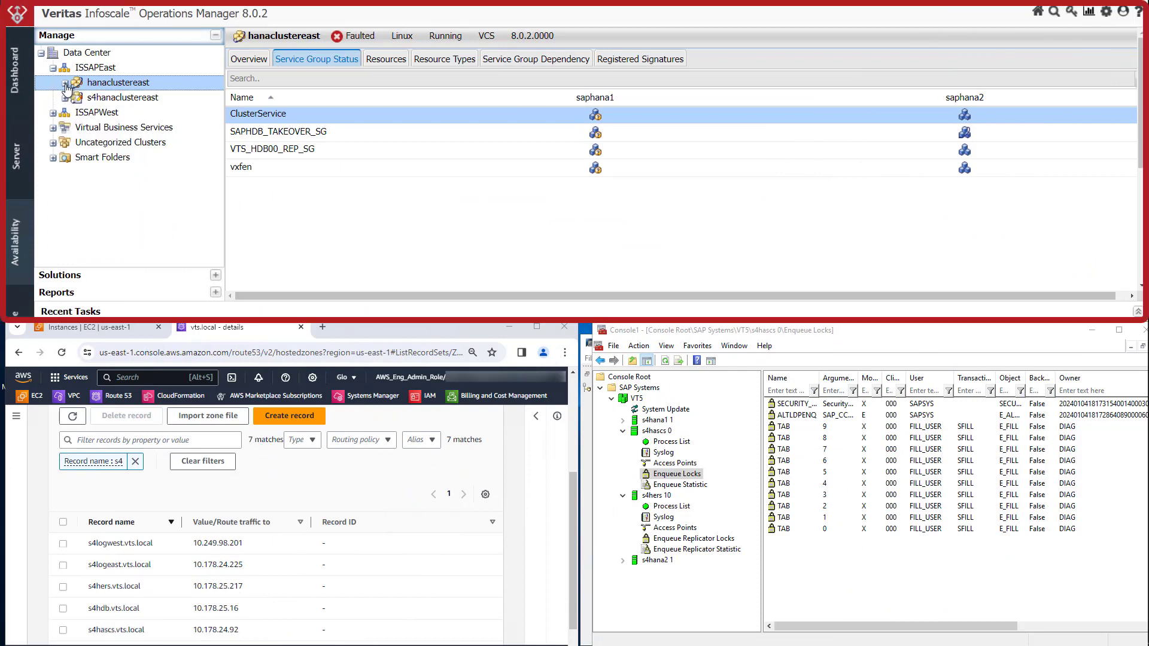
click(94, 102)
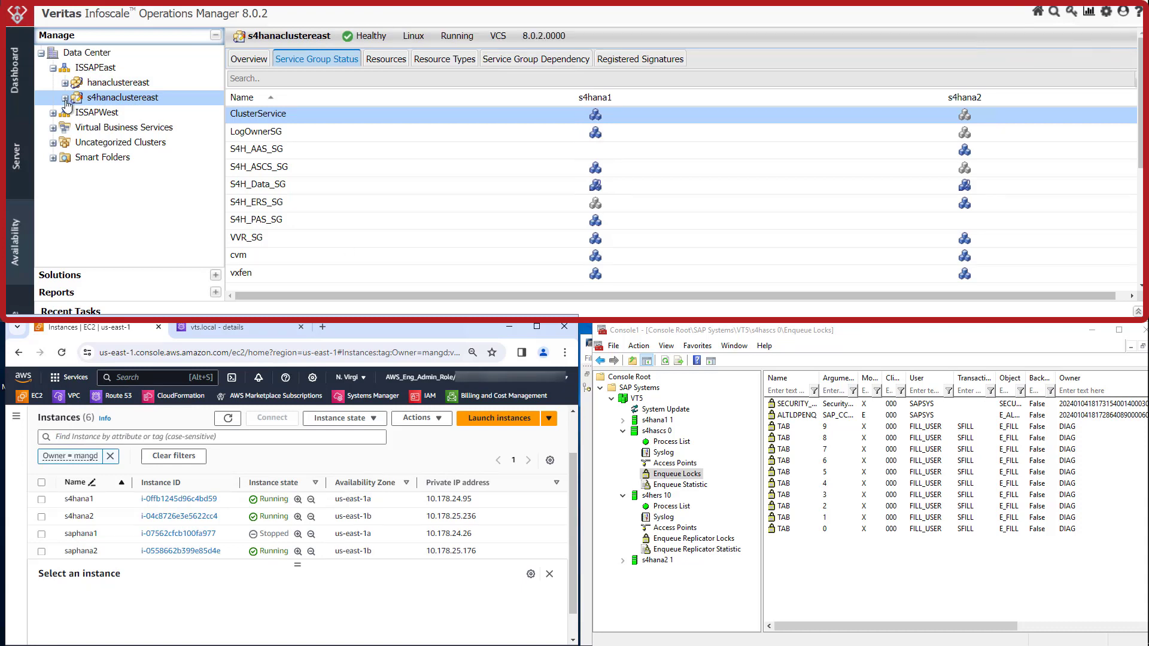
click(66, 98)
click(77, 113)
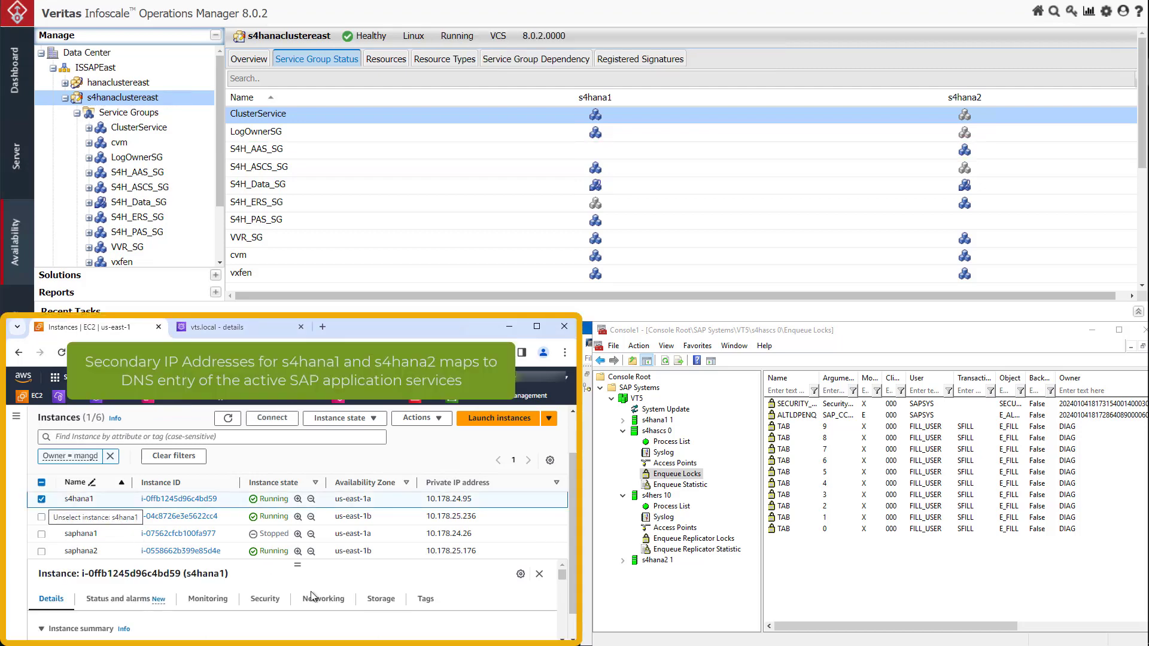
In the AWS console, view the secondary private IPv4 addresses of s4hana1 and s4hana2 and compare them with the vts.local DNS records
drag(564, 583, 561, 591)
click(74, 500)
click(77, 518)
click(330, 605)
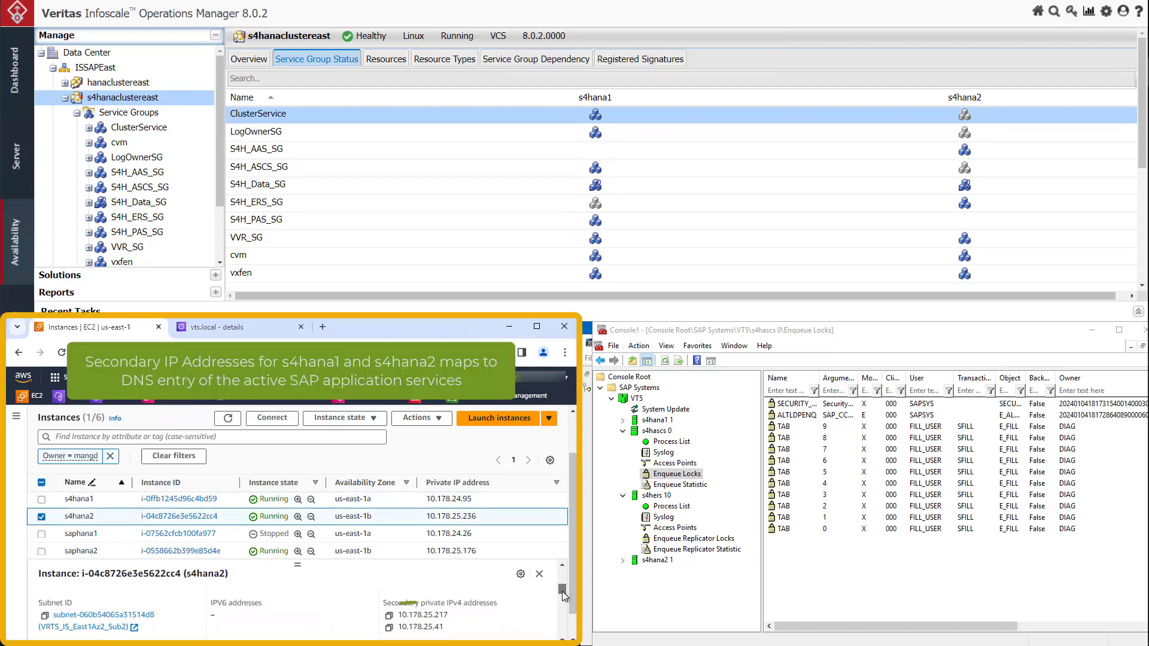
click(271, 332)
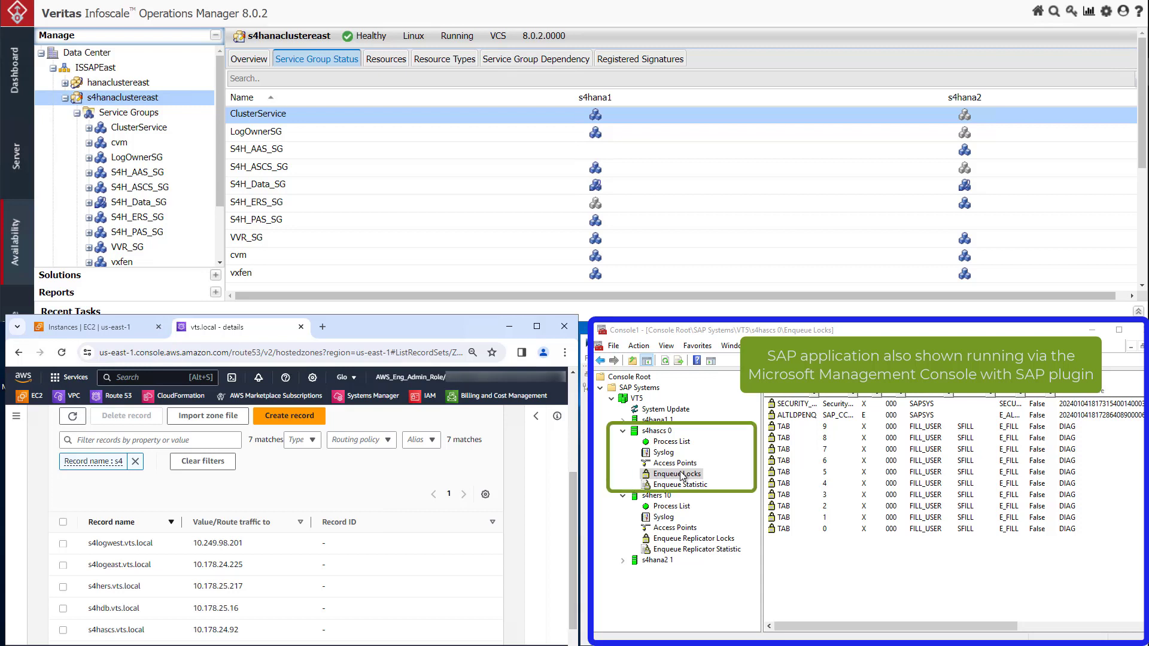
Refresh the enqueue locks of s4hascs 0 in the SAP management console and compare them with the enqueue replicator locks of s4hers 10
click(666, 361)
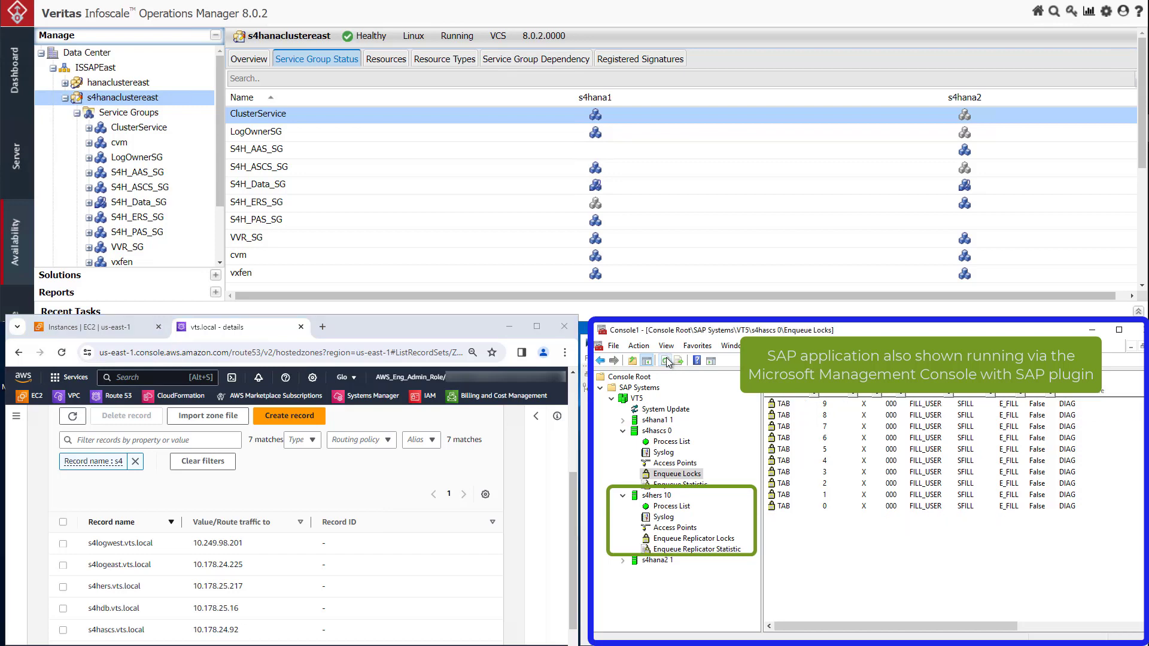
click(713, 542)
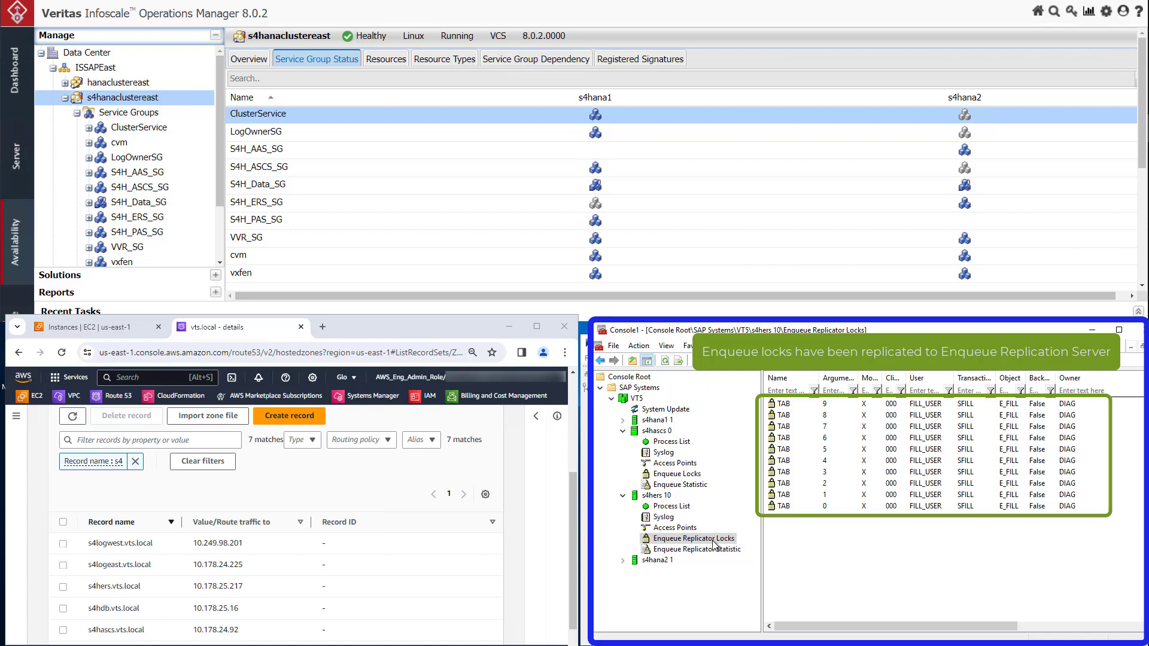
click(700, 475)
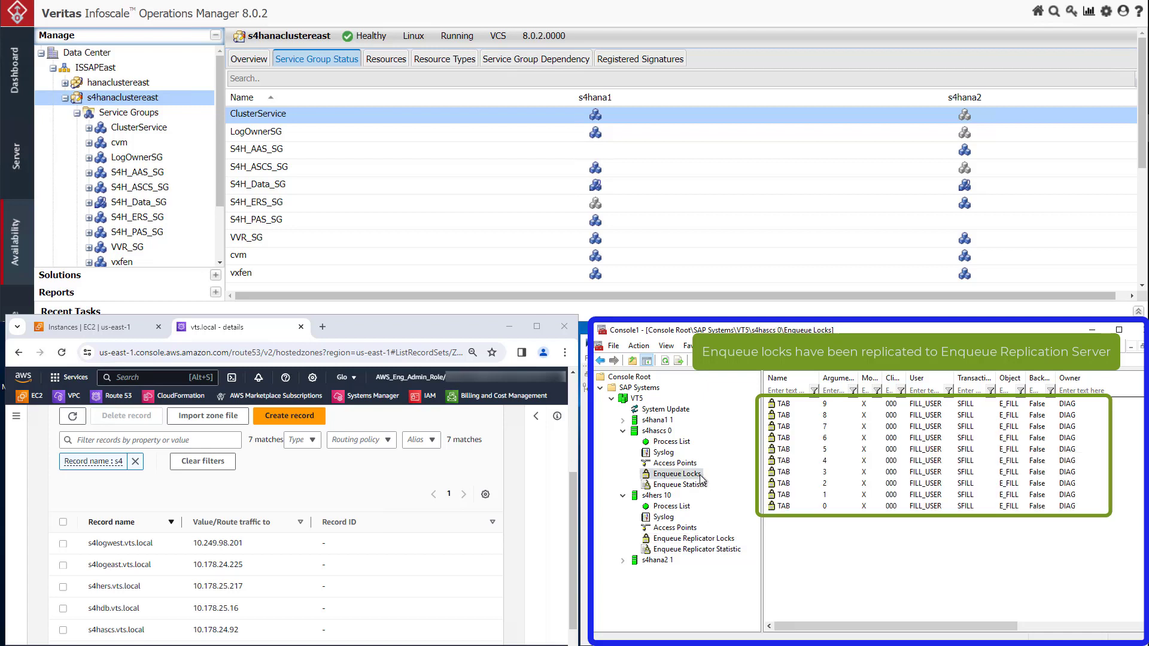
Stop the s4hana1 EC2 instance in the AWS console and confirm the shutdown
click(142, 328)
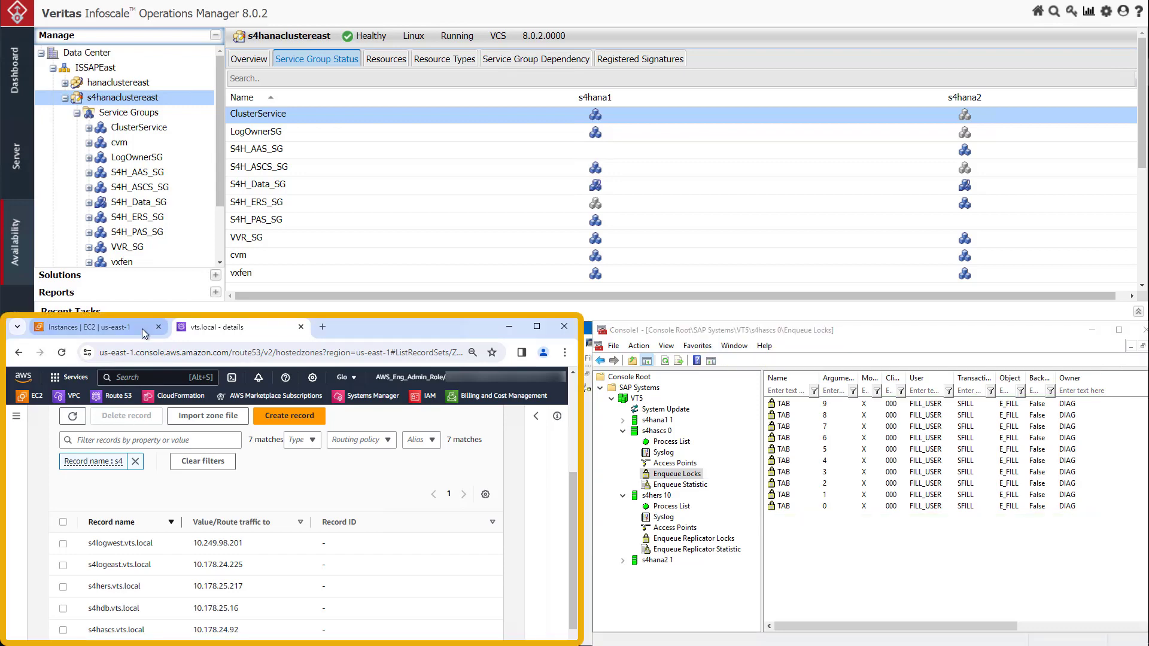
click(42, 498)
click(376, 423)
click(368, 441)
click(433, 572)
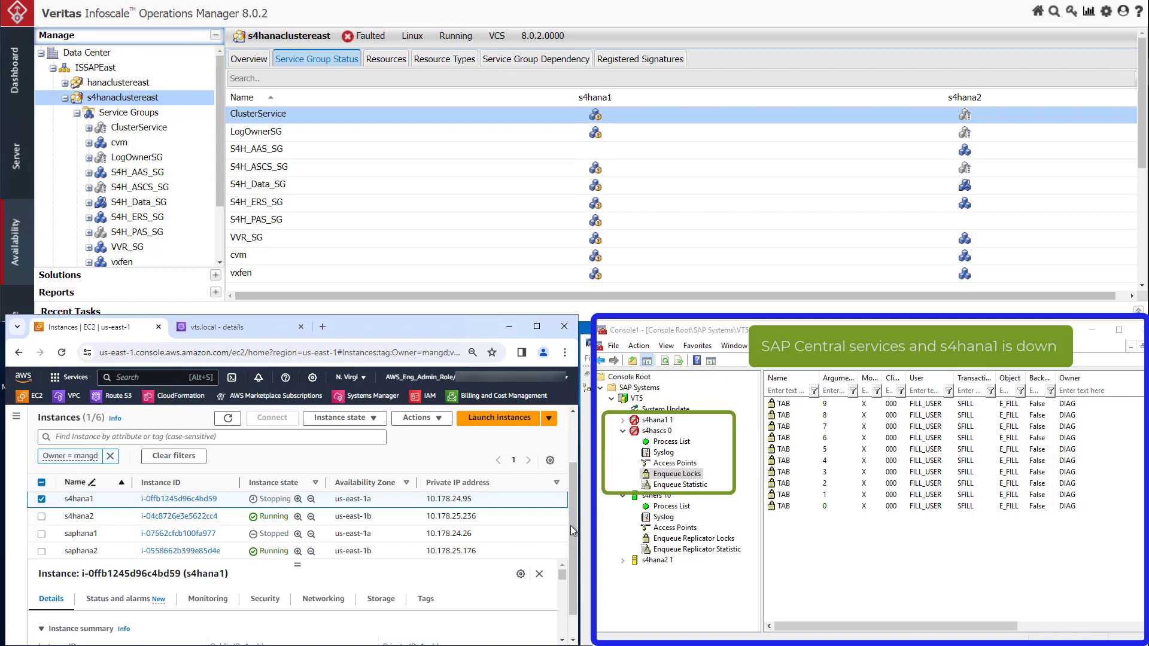
Refresh the enqueue locks of s4hascs 0 in the SAP management console and check them against the enqueue replicator locks of s4hers 10
click(666, 361)
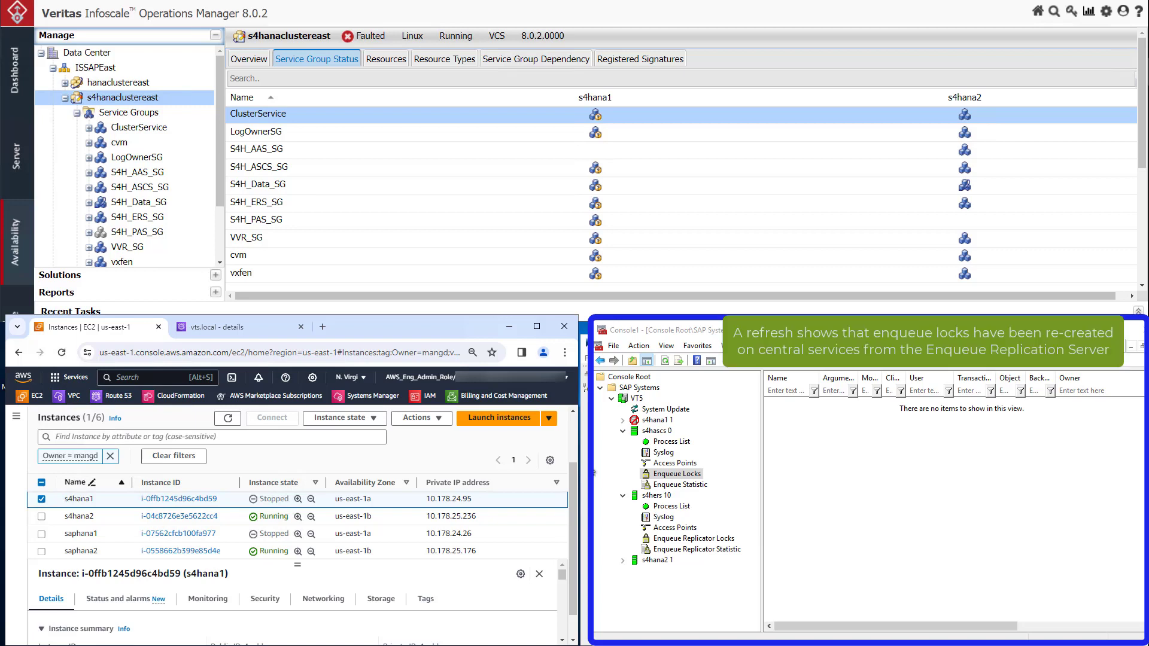
click(665, 360)
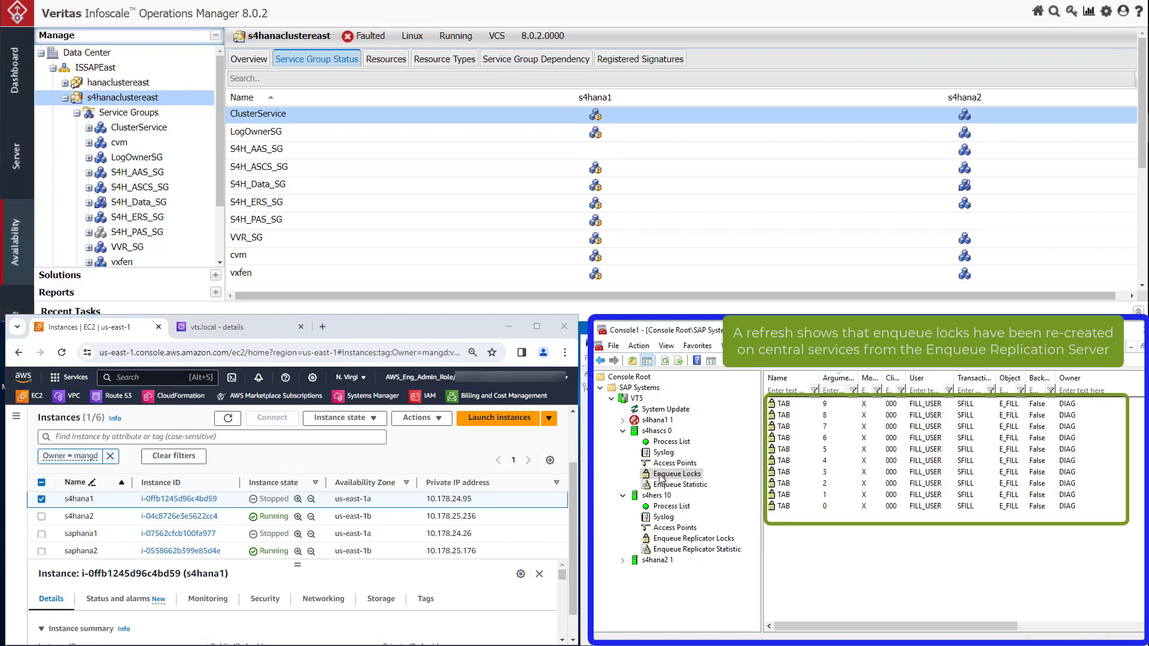
click(711, 540)
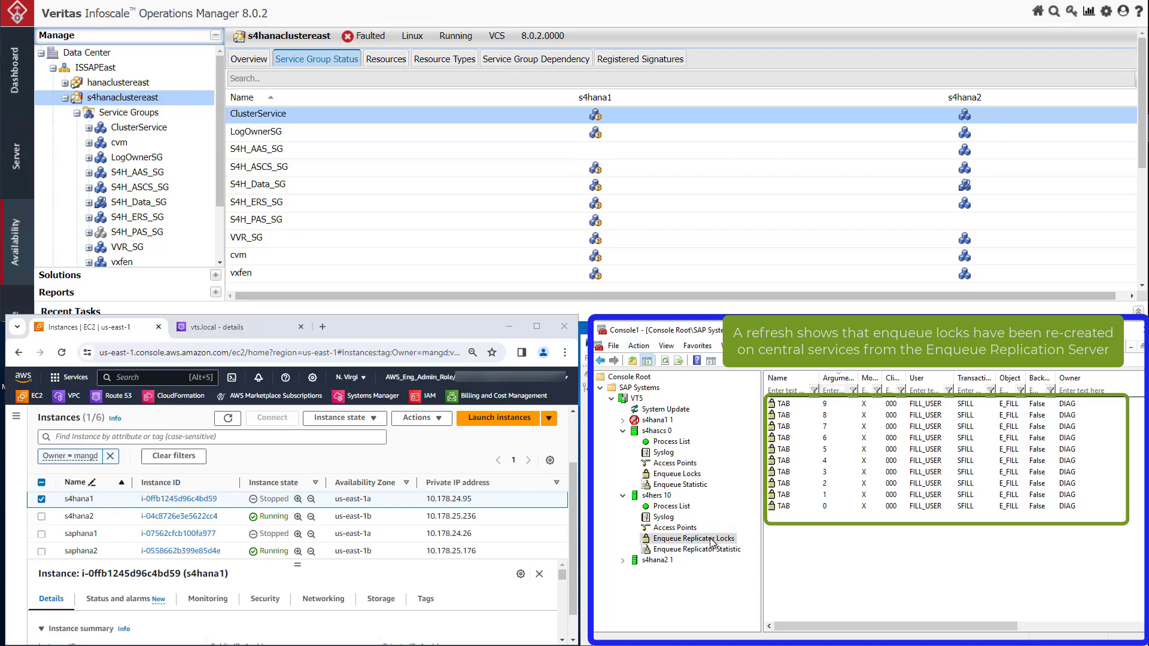
click(679, 475)
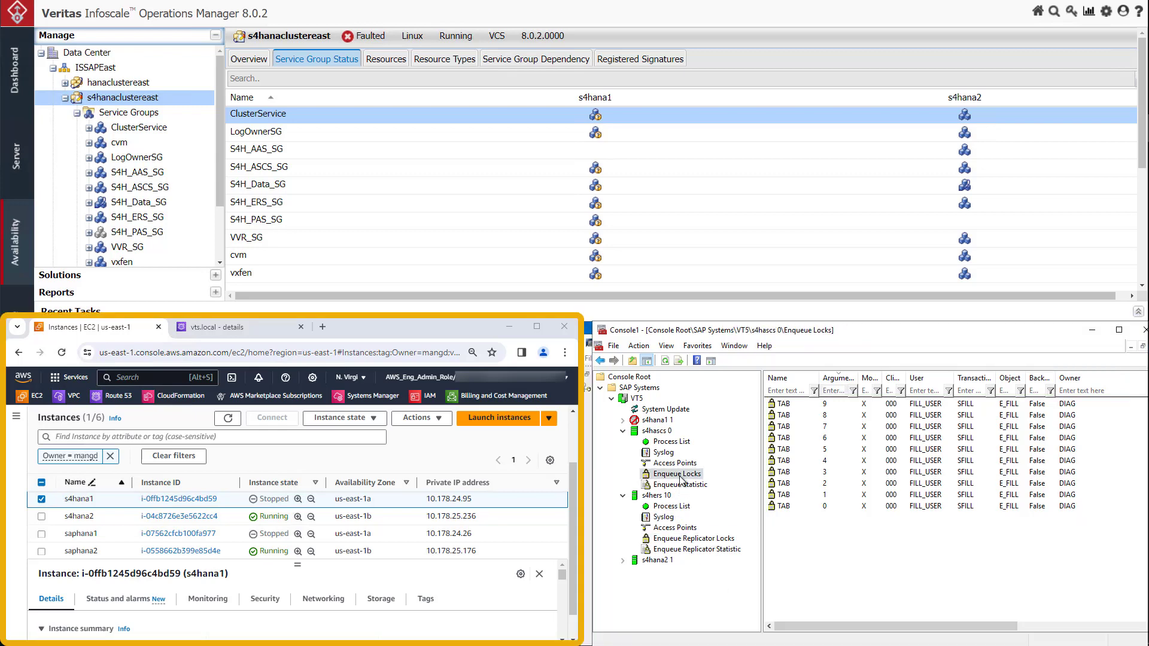
In the AWS console, view s4hana2's secondary private IPv4 addresses under its networking details and refresh the vts.local DNS records to compare them
click(81, 517)
click(324, 599)
drag(561, 576, 565, 590)
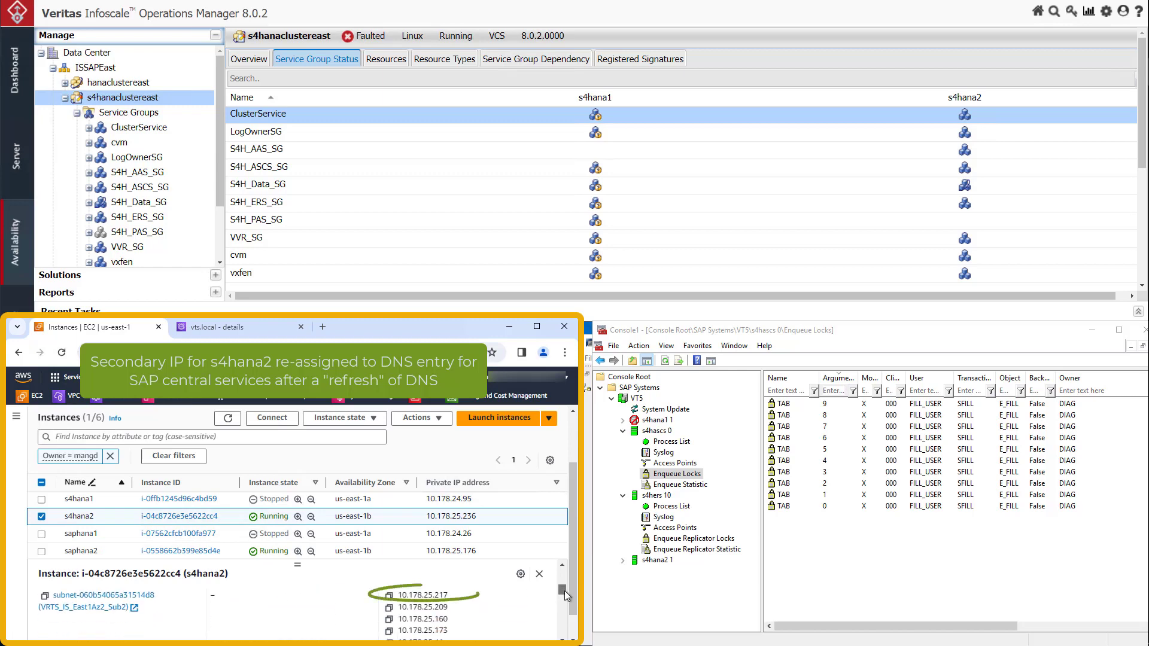
click(216, 331)
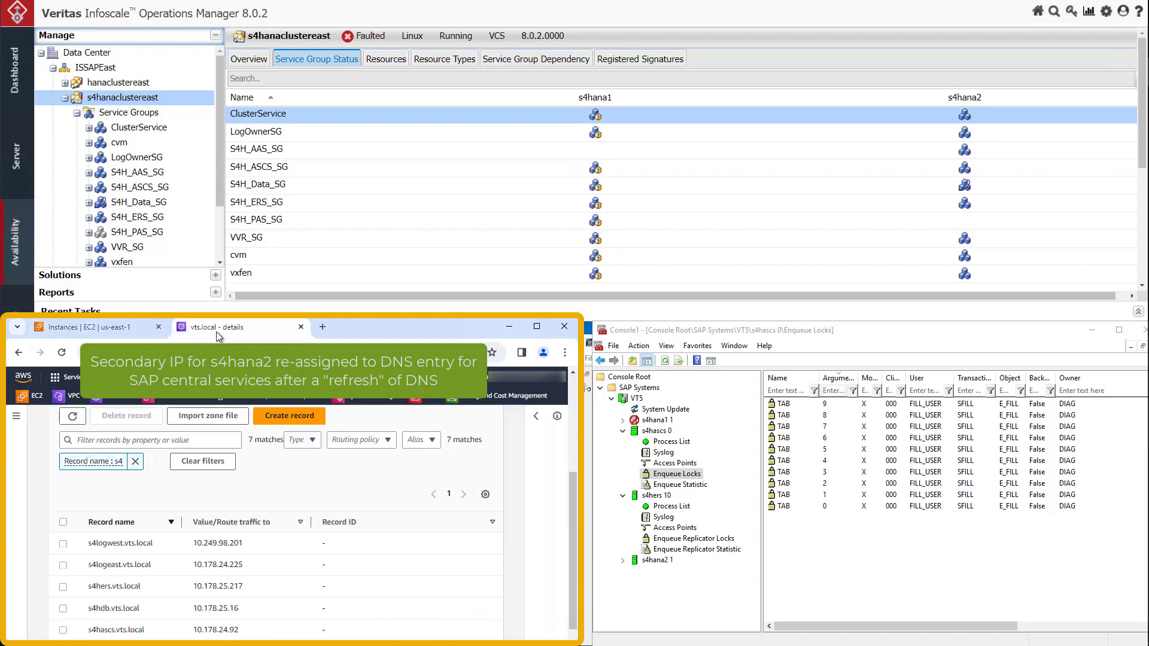
click(73, 418)
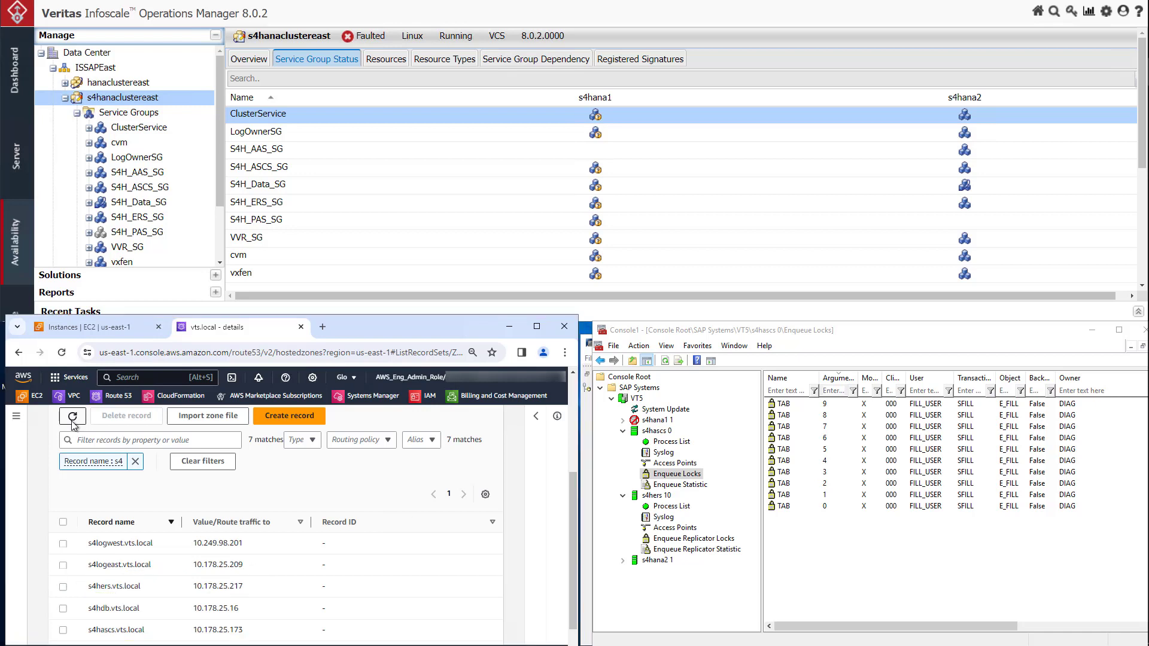